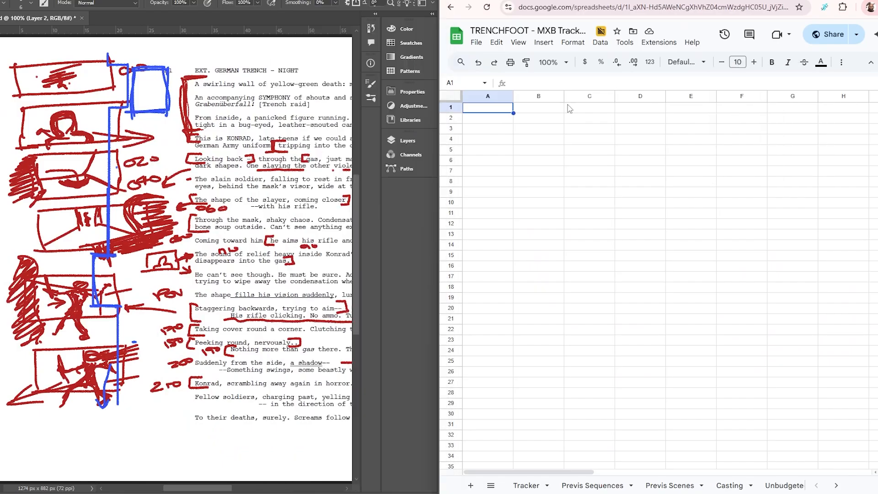
Number the shots down column A from 10 to 290 in increments of 10, starting in A1.
left_click(616, 82)
type("010")
key("BackSpace")
key("BackSpace")
key("BackSpace")
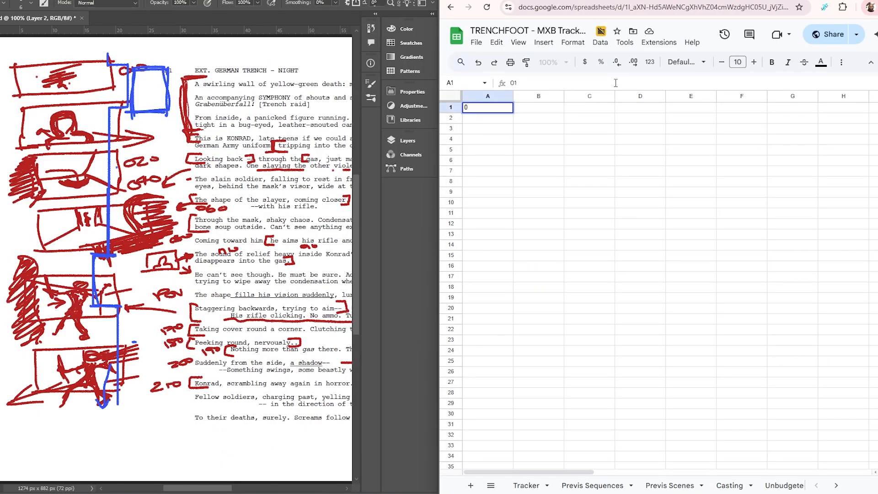
type("10")
key("Return")
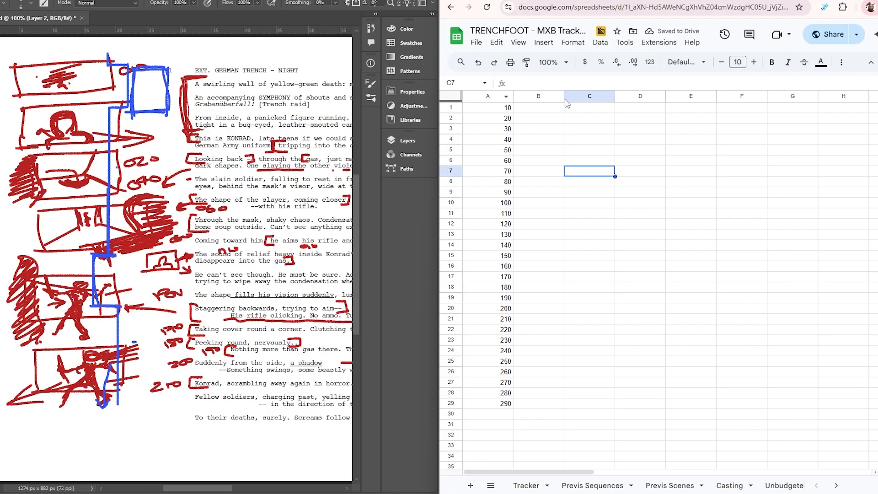
Widen column B and describe shot 10 in B1 as "Konrad runs in from gas into MCU".
left_click_drag(564, 96, 710, 96)
left_click(582, 112)
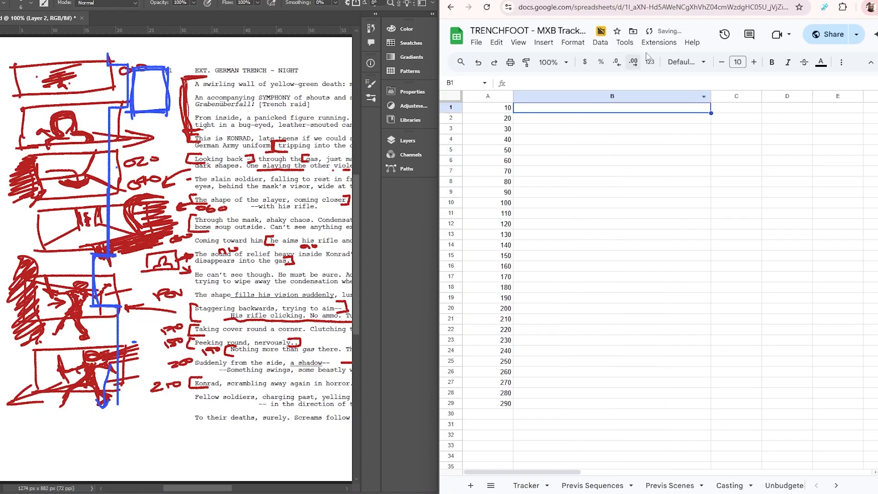
type("Konrad runs in")
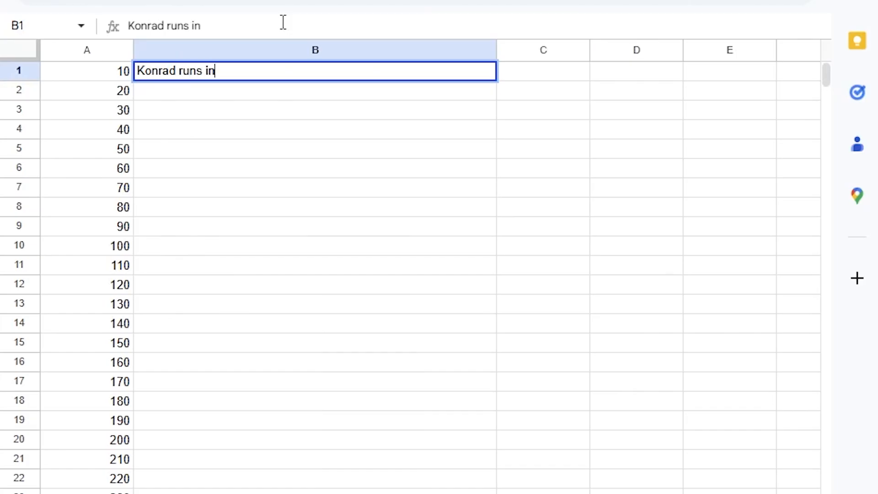
type(" from gas into MCU")
key("Return")
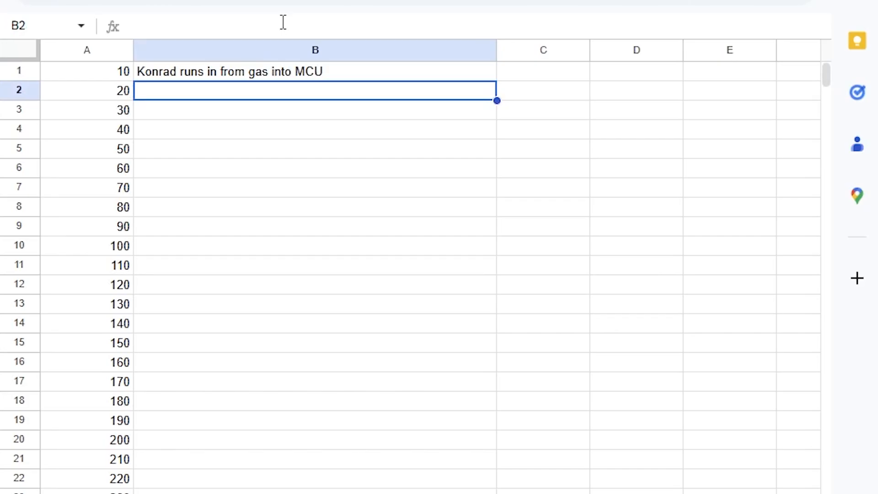
Append ", then runsL-R off screen" to the description of shot 10.
key("Up")
key("Return")
type(", then runsL-R off screen")
key("Return")
Describe shot 20 as "Corner, Konrad falls, looks back" and shot 30 as "Reverse, Konrad looking back" in column B.
type("Corner, Konrad falls, looks back")
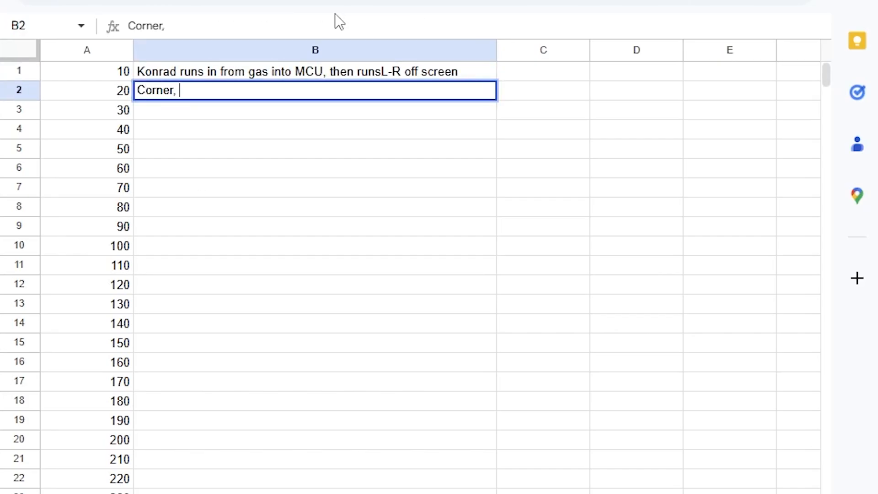
key("Return")
type("Reverse, Konrad looking back")
key("Return")
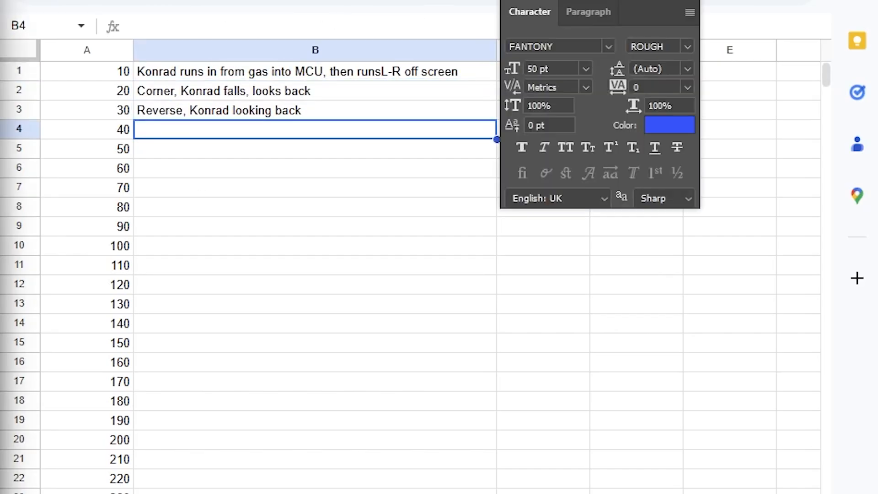
Describe shot 40 as "Konrad POV, death in the gas" and shot 50 as "XCU Konrad's eyes widen".
type("Konrad POV, death in the gas")
key("Return")
type("XCU Konrad's eyes widen")
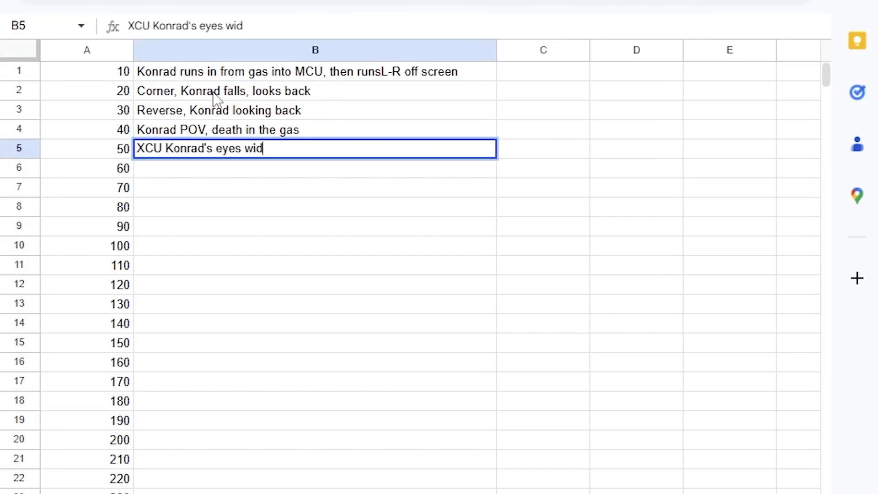
key("Return")
Describe shot 60 as "Trenchraider comes towards him (POV?)" and shot 70 as "Konrad picks up his rifle and scrambles".
type("Trenchraider comes towards him (POV?)")
key("Up")
key("Up")
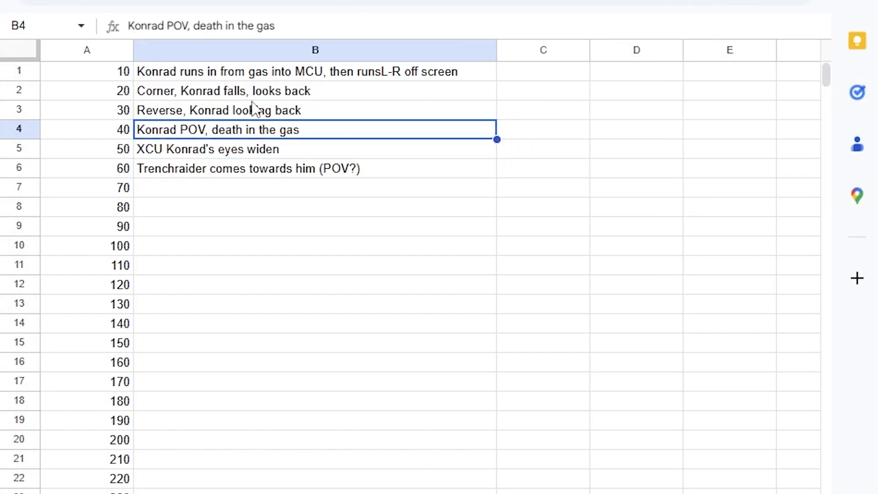
key("Down")
key("Down")
key("Down")
type("Konrad picks up his rifle and scrambles")
key("Return")
Describe shots 80 to 100 as "Trenchraider coming towards him", "He aims and fires" and "POV - direct hit".
type("Trenchraider coming towards him")
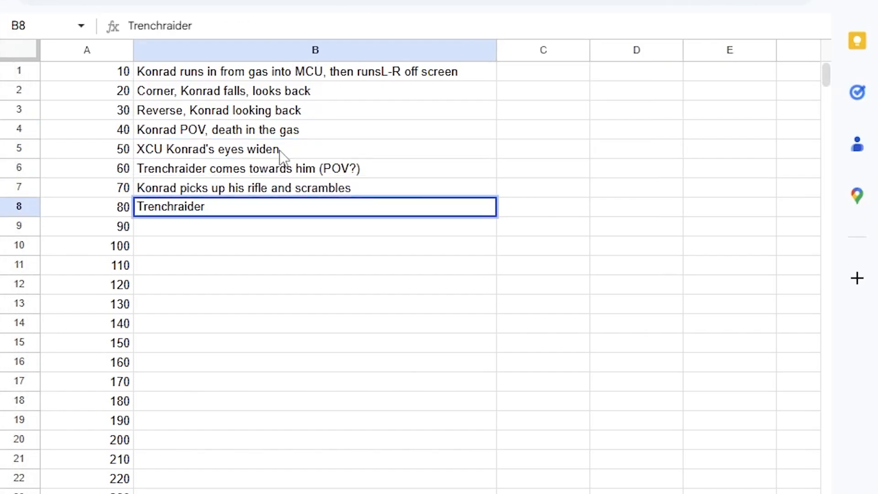
key("Return")
type("He aims and fires")
key("Return")
type("POV - direct hit")
key("Return")
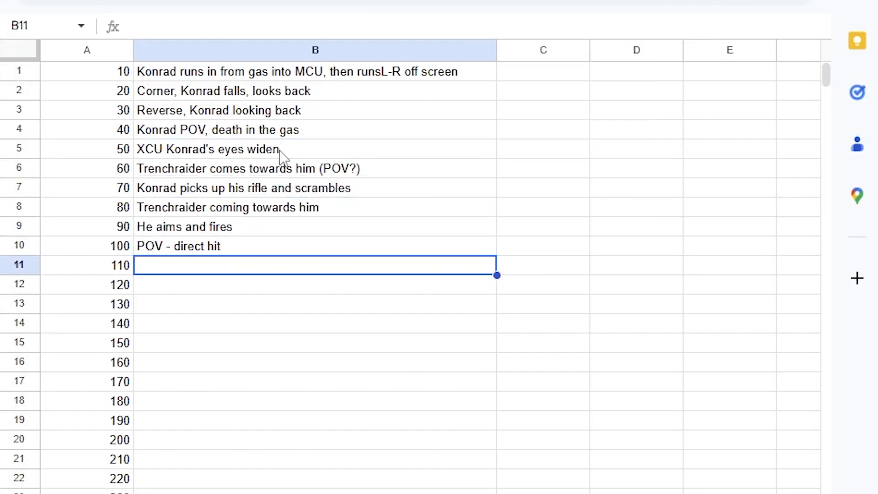
Describe shot 110 as "CU, Konrad adjusts mask" and shot 120 as "POV - Raider disappears the gas".
type("CU, Konrad adjusts mask")
key("Return")
type("POV - Raider disappears the gas")
key("Return")
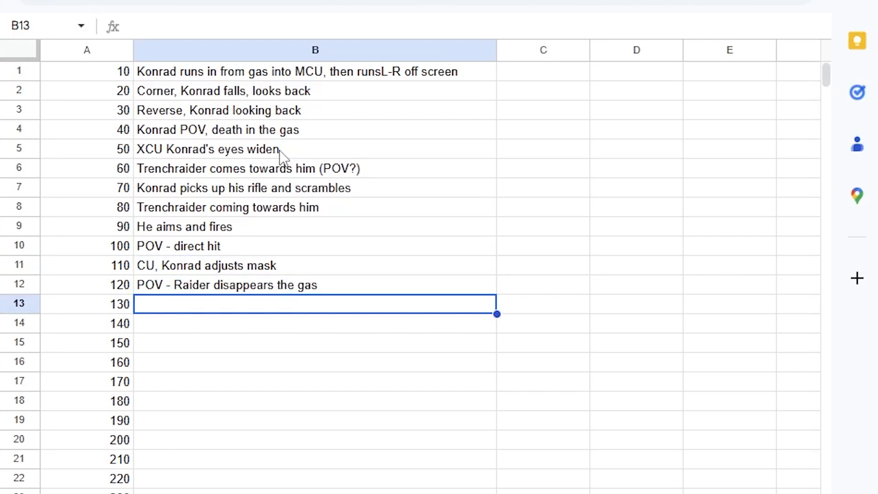
Move the description "CU, Konrad adjusts mask" from shot 110 to shot 130 in B13.
key("Up")
key("Up")
key("ctrl+x")
key("Down")
key("Down")
key("ctrl+v")
key("Up")
key("Up")
key("Down")
key("Down")
key("Down")
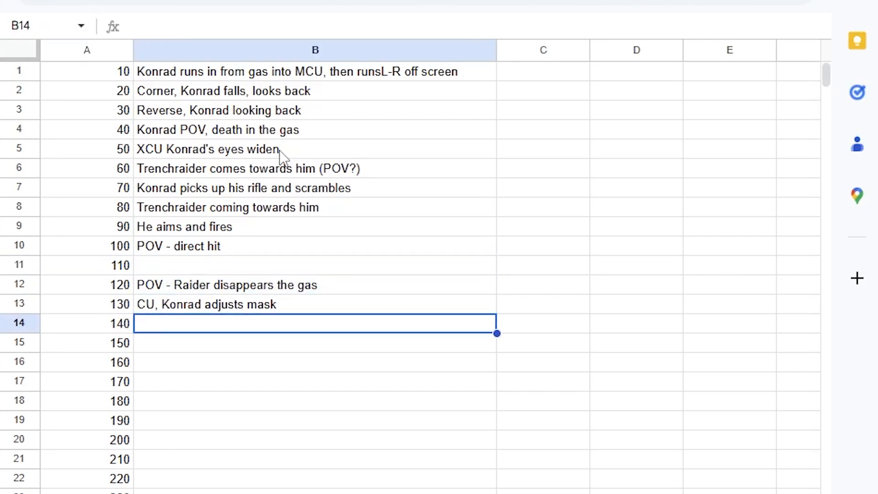
Describe shot 140 in B14 as "Shape fills his vision suddenly (POV)".
type("Shape fills his vision suddenly )POV)")
left_click(314, 28)
key("Left")
key("Left")
key("Left")
key("Left")
key("BackSpace")
type("(")
key("Return")
key("Return")
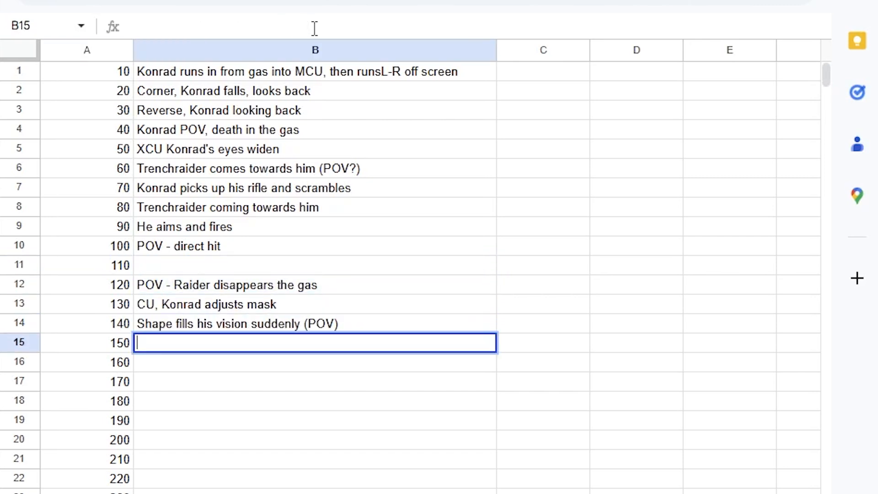
Describe shot 150 as "Cowboy shot, staggering backwards, trying to fire" and shot 160 as "Rifle clicking, no ammo, turn and run".
type("Cowboy shot, staggering backwards, trying to fire")
key("Return")
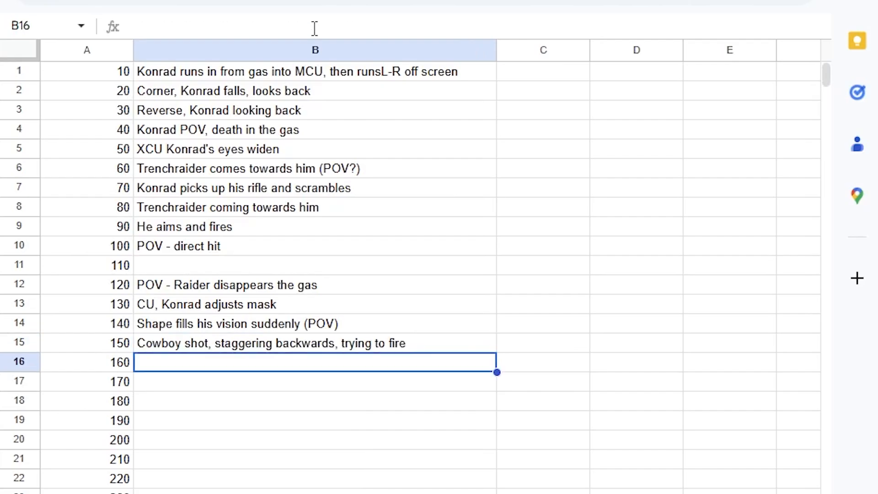
type("Rifle clicking, no ammo, turn and run")
key("Return")
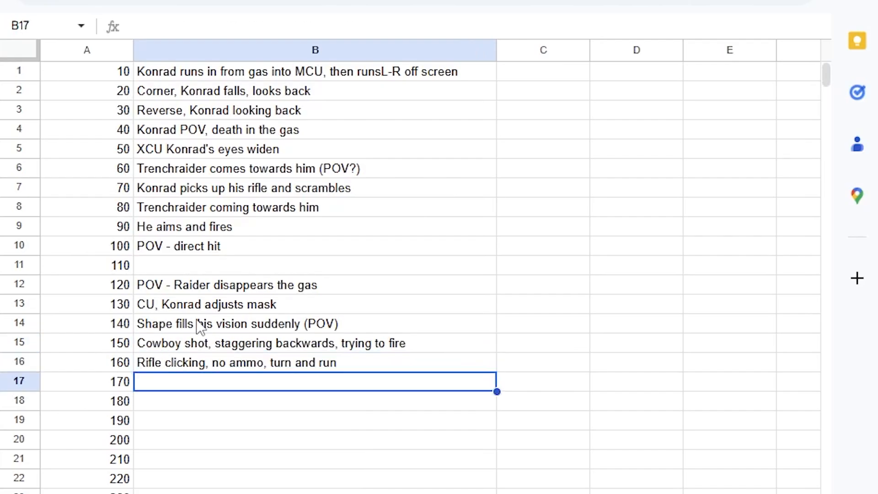
Describe shots 170 to 190 as "Hiding around a corner. Clutching rifle, eyes tight", "Peeking round" and "Nothing there, POV".
type("Hiding around a corner. Clutching rifle, eyes tight")
key("Return")
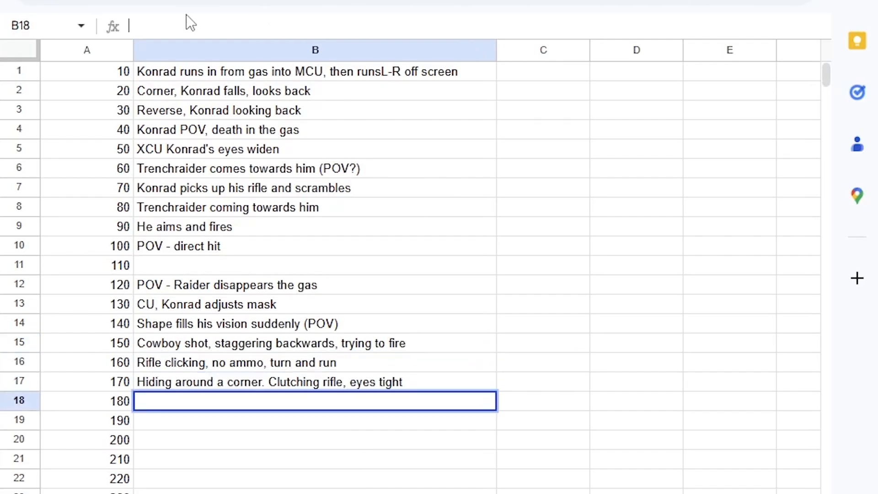
type("Peeking round")
key("Return")
type("Nothing there, POV")
key("Return")
Describe shot 200 as "Near miss, beastly weapon, Konrad scrambles" and shot 210 as "Scrambling away".
type("Near ")
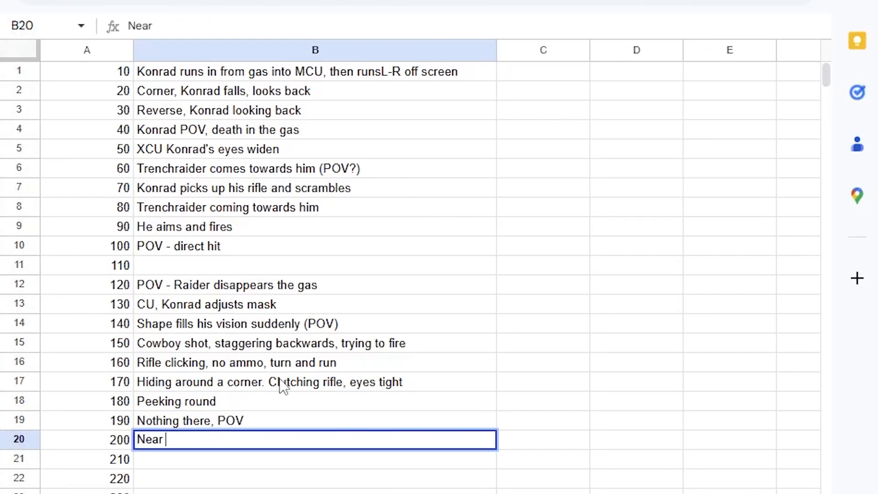
type("miss, beastly weapon, Konrad scrambles")
key("Return")
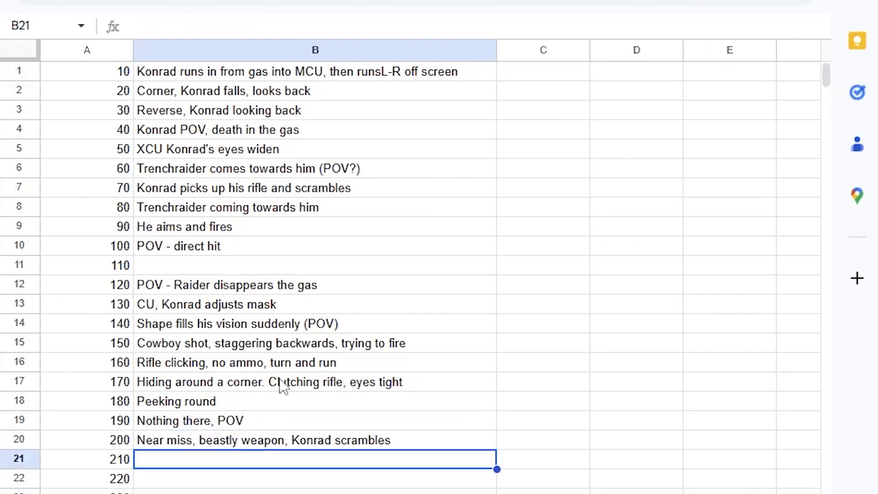
type("Scrambling away")
key("Return")
Describe shot 220 as "Running down long trench, others run past opposite, he turns" and shot 230 as "POV, empty trench, sounds of de".
type("Running down long trench, others run past opposit")
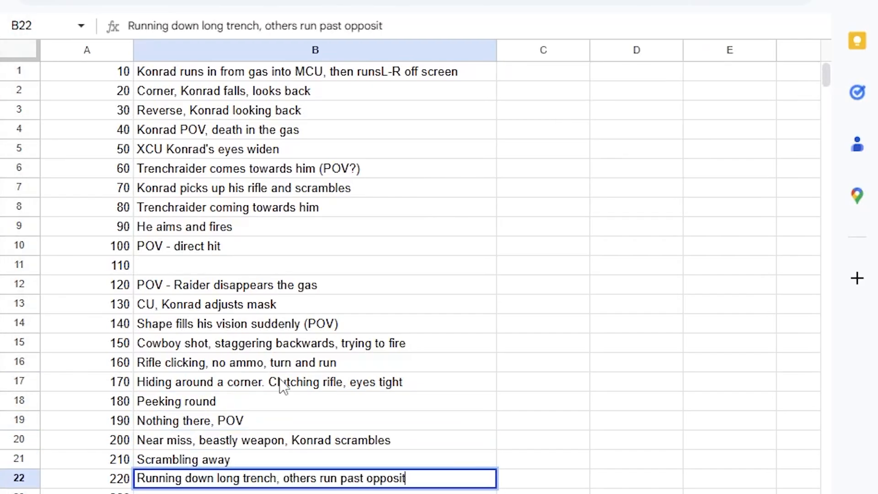
type("e, he turns")
key("Return")
type("POV, empty trench, sounds of de")
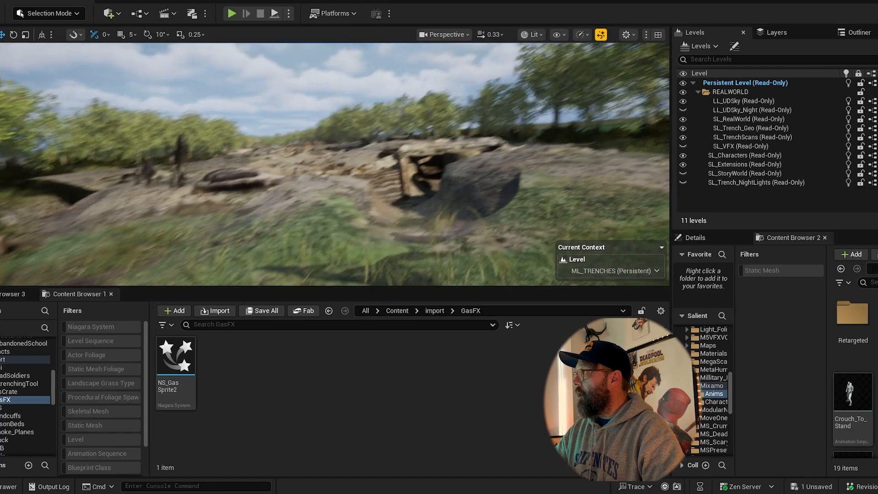
Switch to Unreal Editor and examine the trench passages, corners and wooden walls of the ML_TRENCHES level from inside.
key("w")
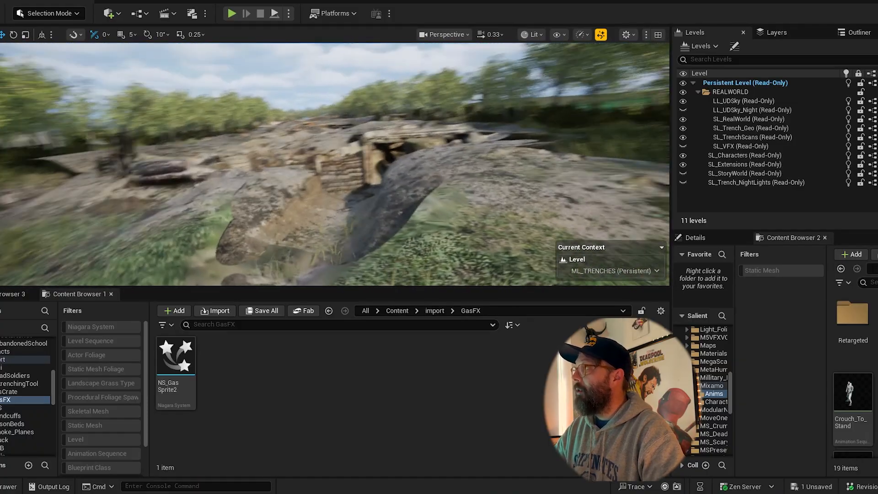
mouse_move(571, 127)
right_mouse_down()
mouse_move(593, 127)
mouse_move(571, 128)
right_mouse_up()
key("e")
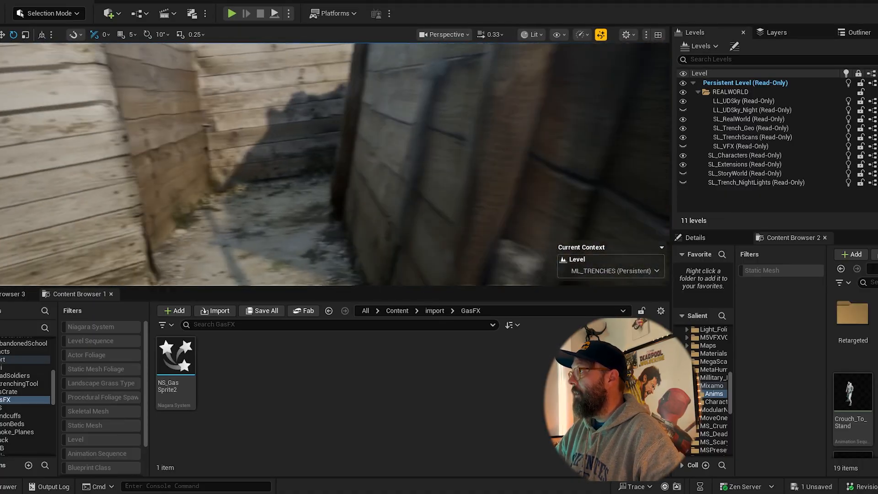
key("a")
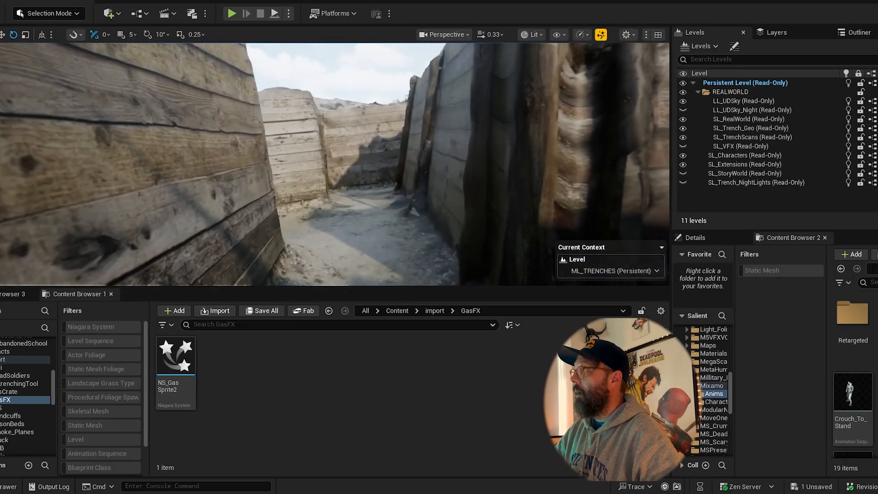
key("w")
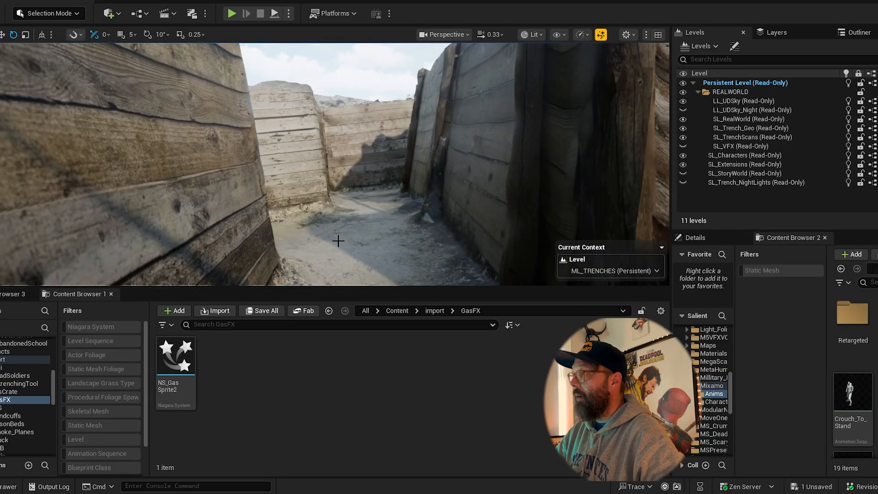
key("e")
key("w")
right_click_drag(368, 141, 353, 163)
key("a")
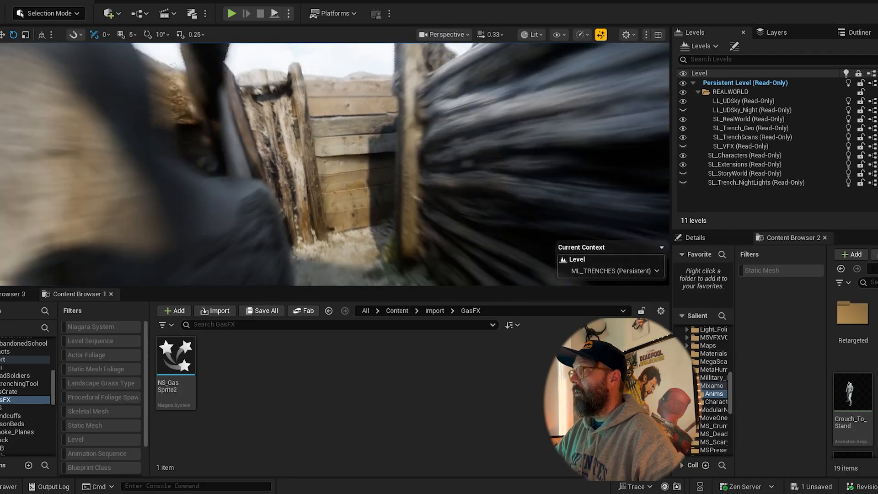
key("s")
right_click_drag(352, 142, 309, 141)
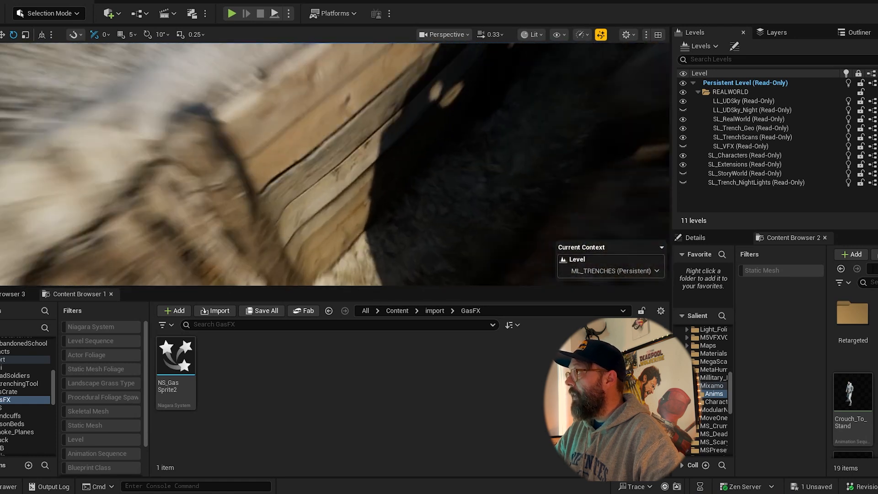
right_click_drag(335, 164, 359, 146)
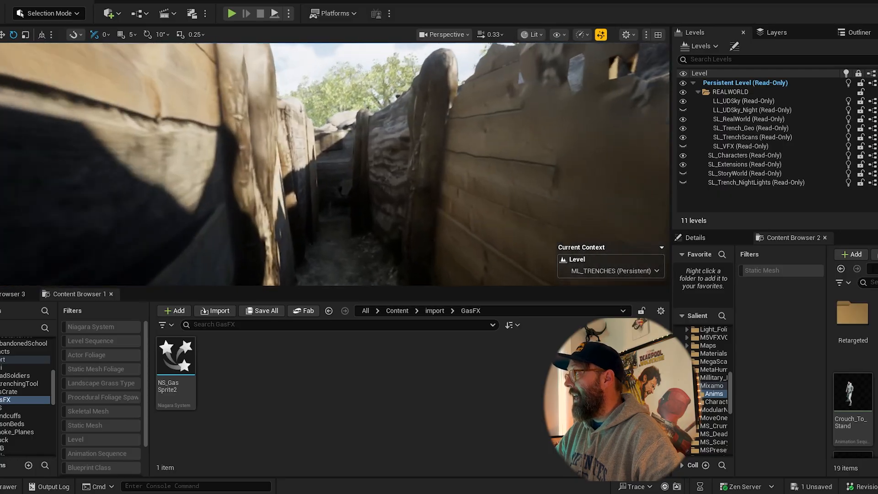
key("w")
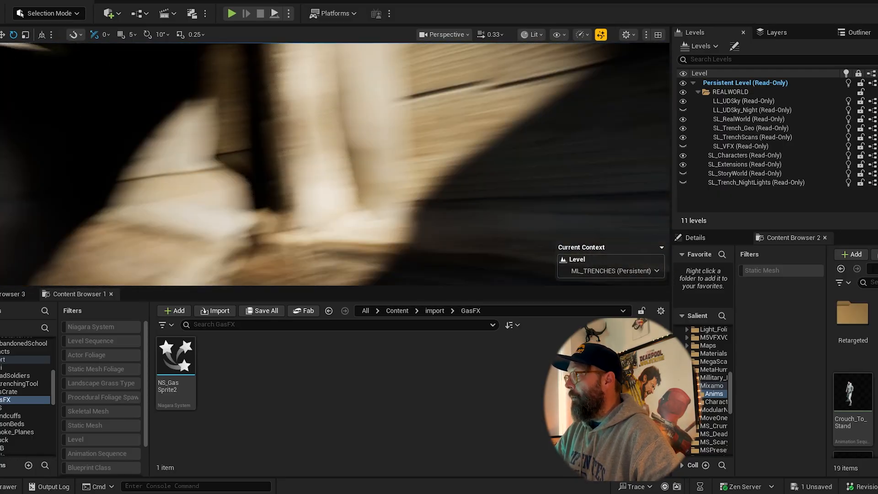
right_click_drag(357, 146, 338, 91)
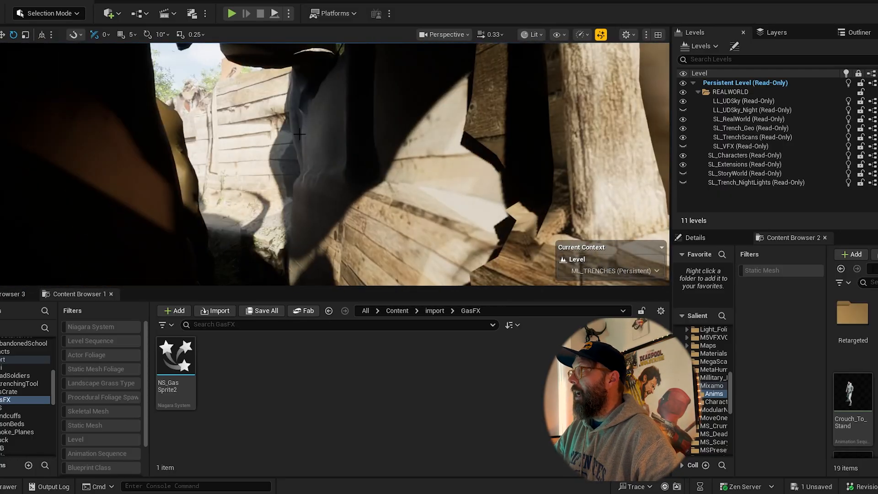
right_click_drag(339, 145, 338, 183)
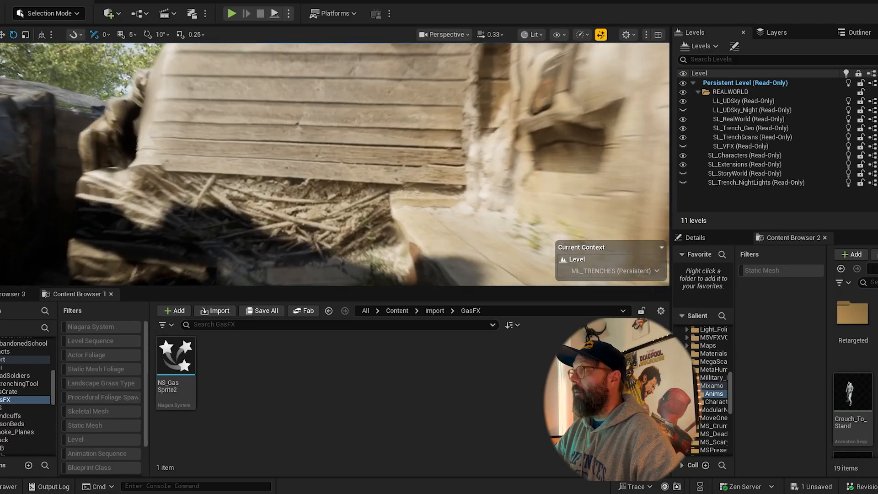
right_click_drag(315, 131, 411, 131)
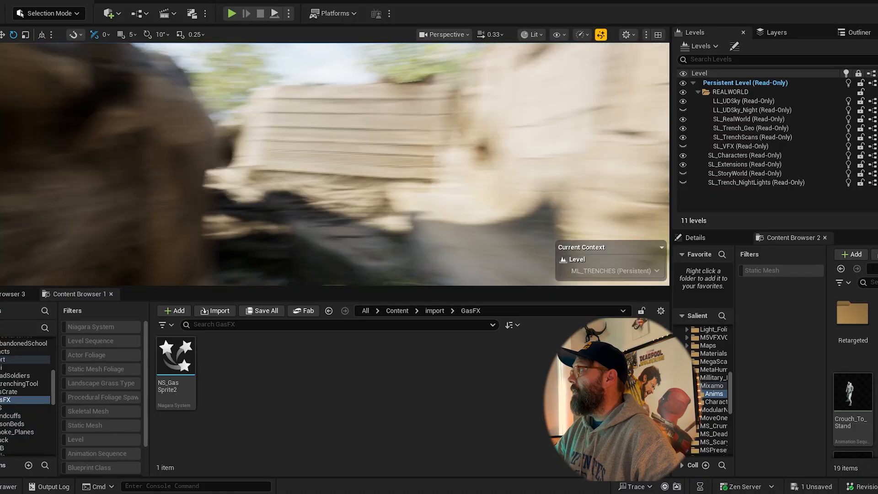
right_click_drag(360, 140, 345, 129)
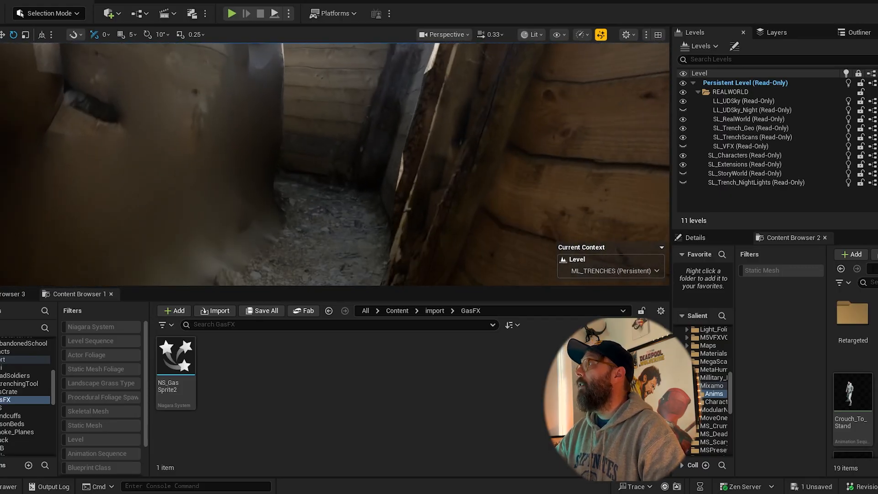
right_click_drag(329, 118, 378, 114)
left_click(378, 114)
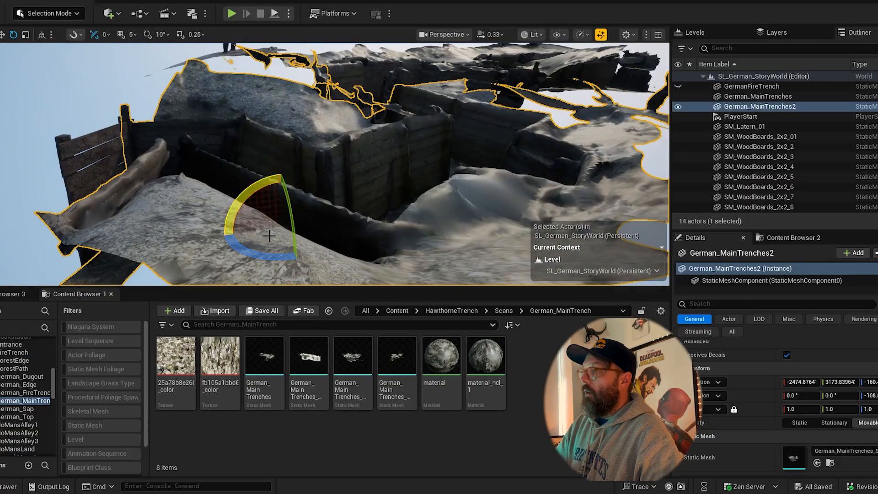
Create a new level named ML_A1_GermanTrench in the HawthorneTrench folder.
left_click_drag(54, 381, 54, 366)
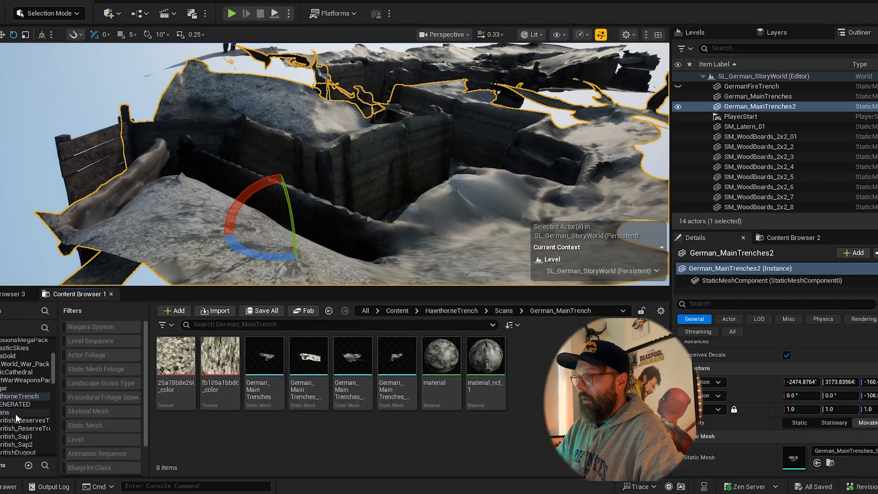
left_click(21, 402)
left_click(20, 396)
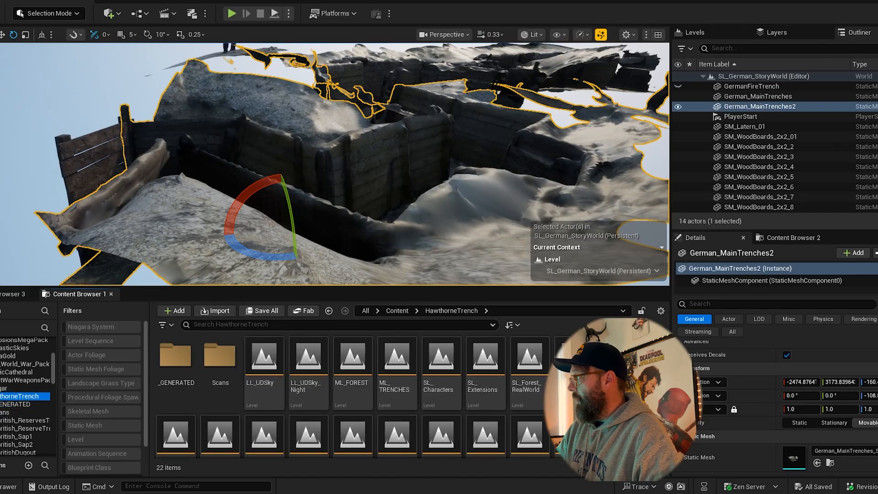
scroll(353, 394, "down", 1)
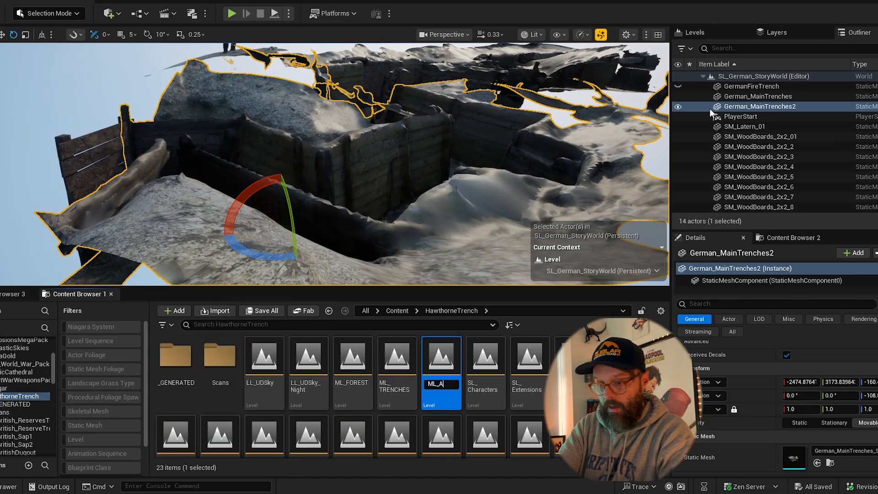
type("!")
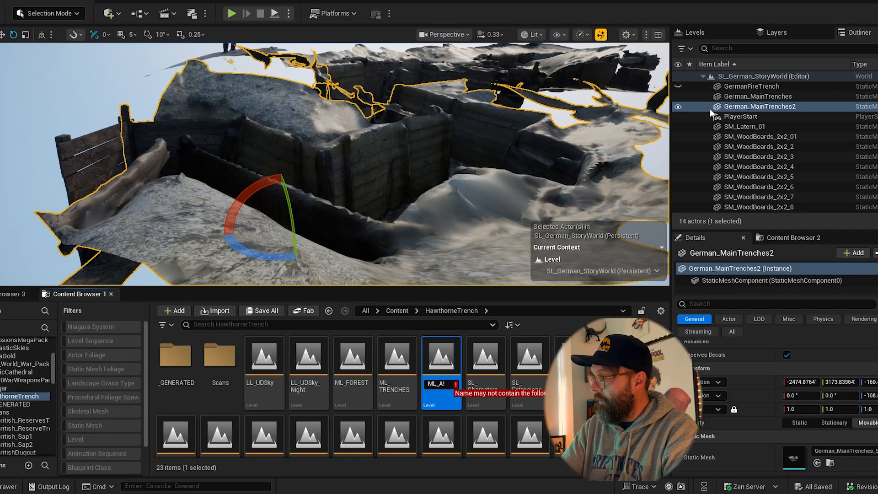
type("!")
key("BackSpace")
type("1")
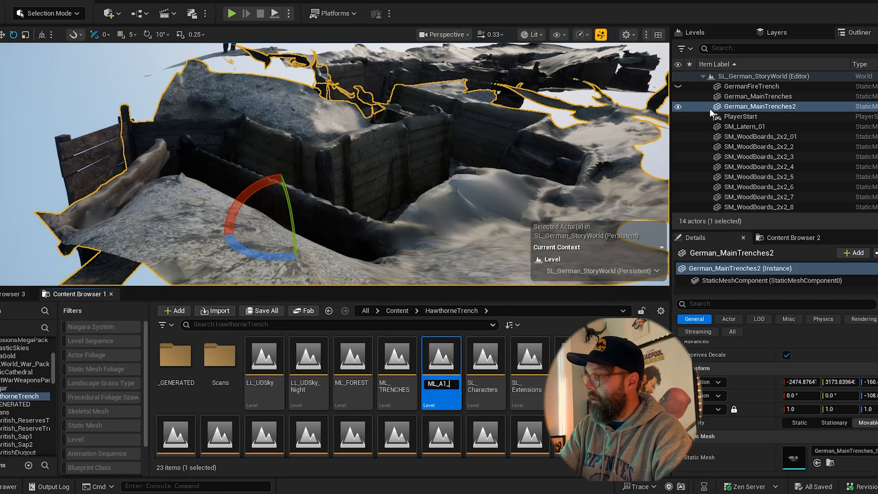
type("_German")
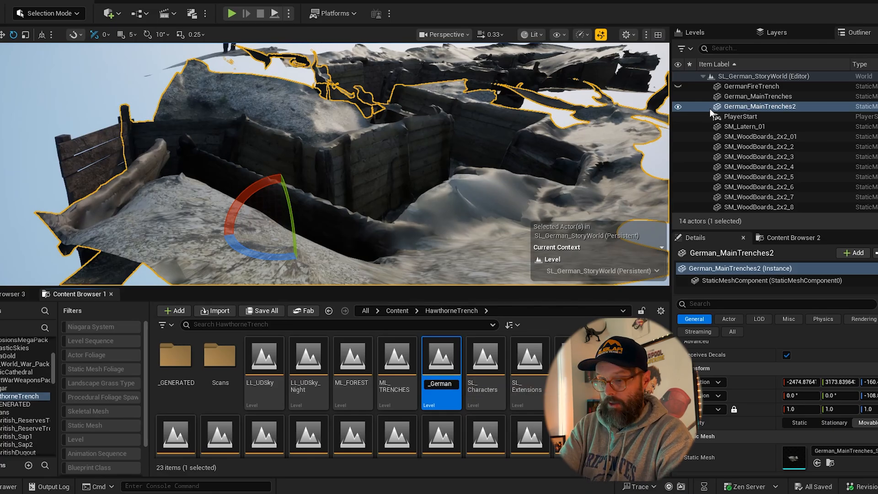
type("Trench")
key("Return")
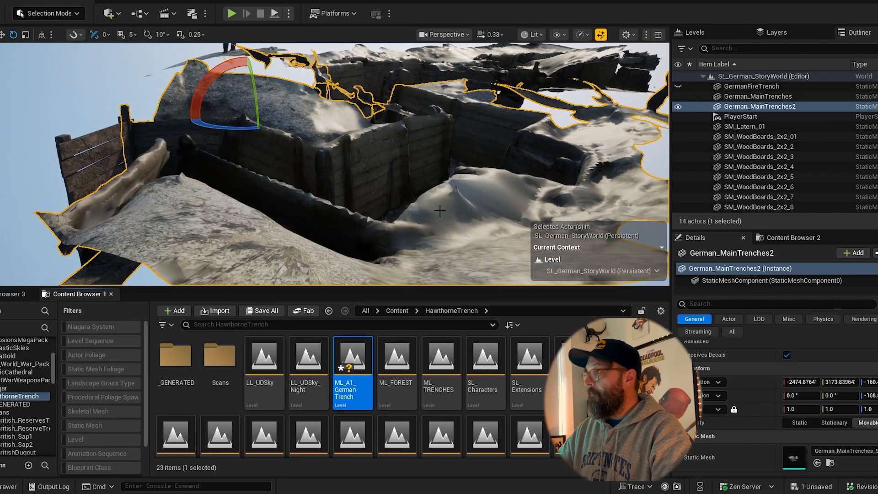
Open the ML_A1_GermanTrench level and add LL_UDSky as a sublevel of its persistent level.
right_click_drag(440, 212, 274, 212)
double_click(352, 361)
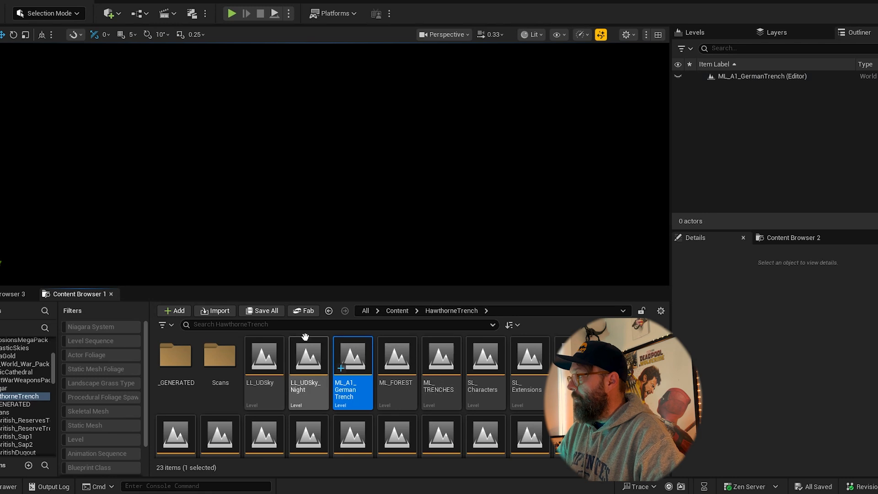
left_click_drag(246, 371, 773, 151)
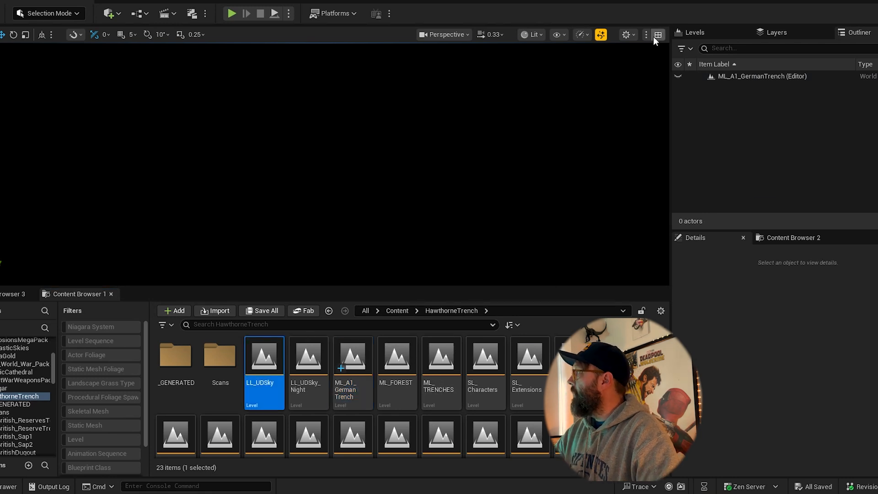
left_click(694, 32)
left_click_drag(264, 361, 809, 138)
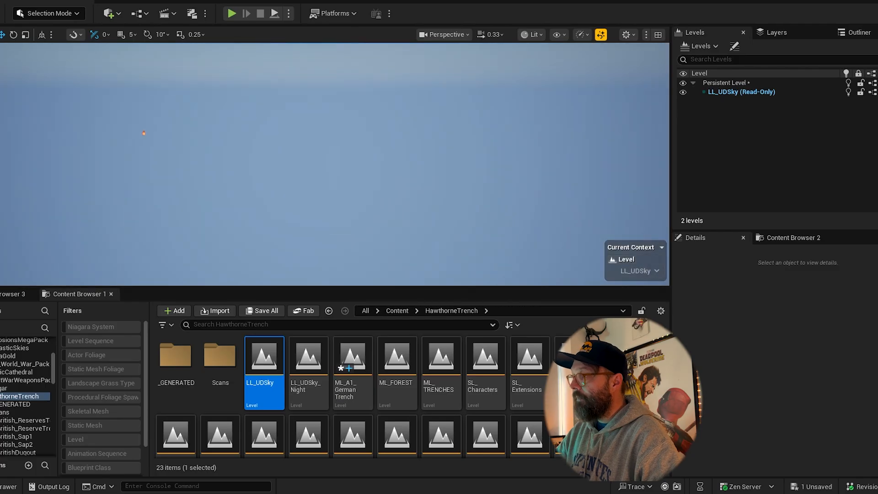
Place the German_MainTrenches static mesh from the German_MainTrench scans folder at the level origin and frame it.
left_click(18, 412)
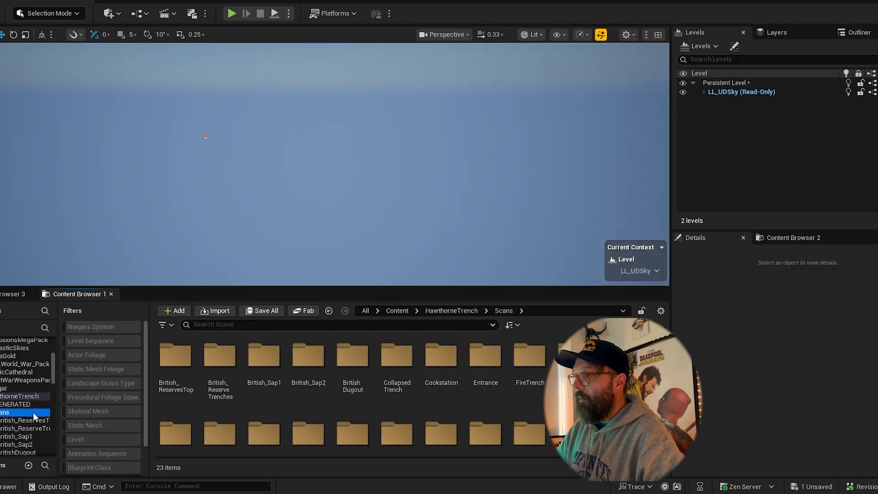
scroll(402, 345, "down", 3)
scroll(340, 372, "up", 2)
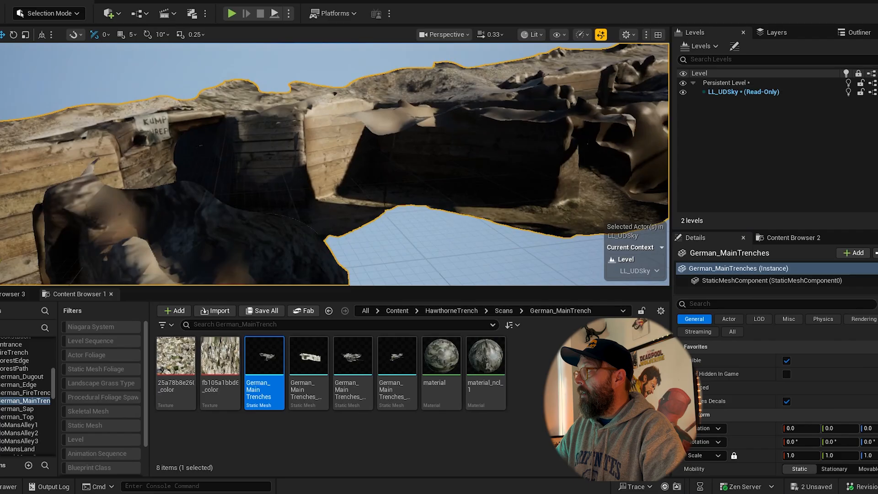
key("f")
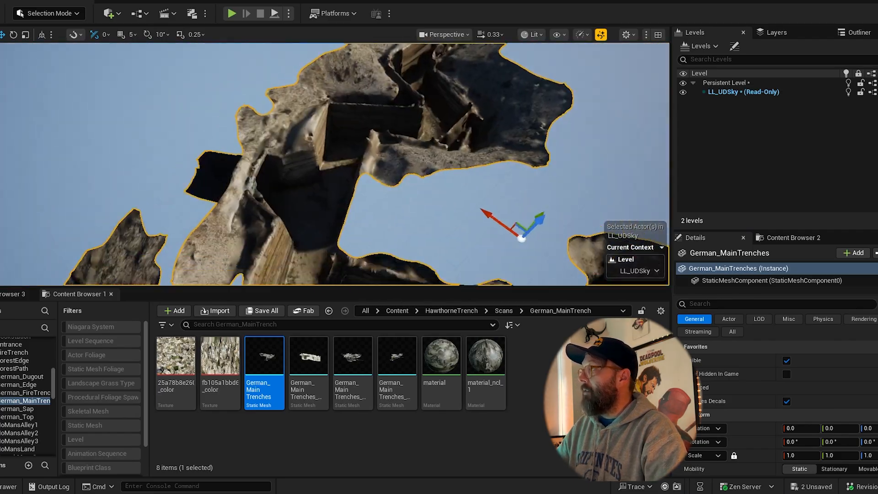
Add the GermanFireTrench_Edit static mesh from the German_FireTrench scans folder to the scene near the main trenches.
left_click_drag(473, 277, 346, 221, "alt")
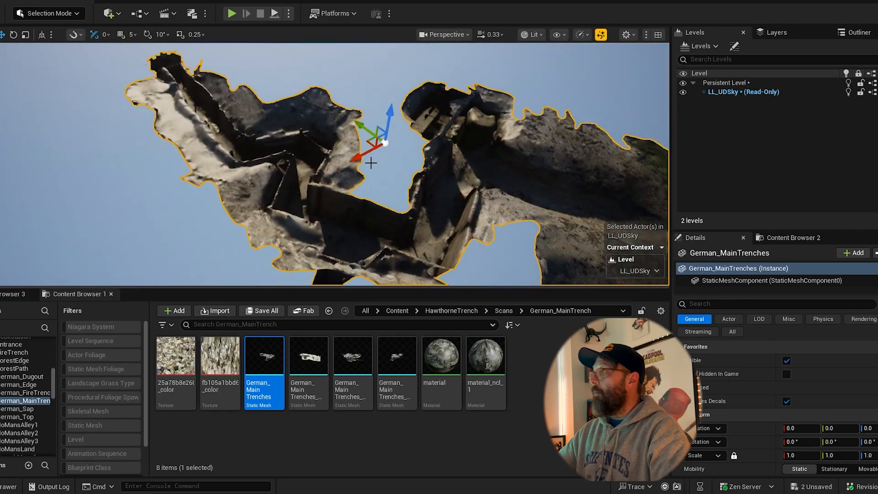
right_click_drag(371, 162, 425, 237)
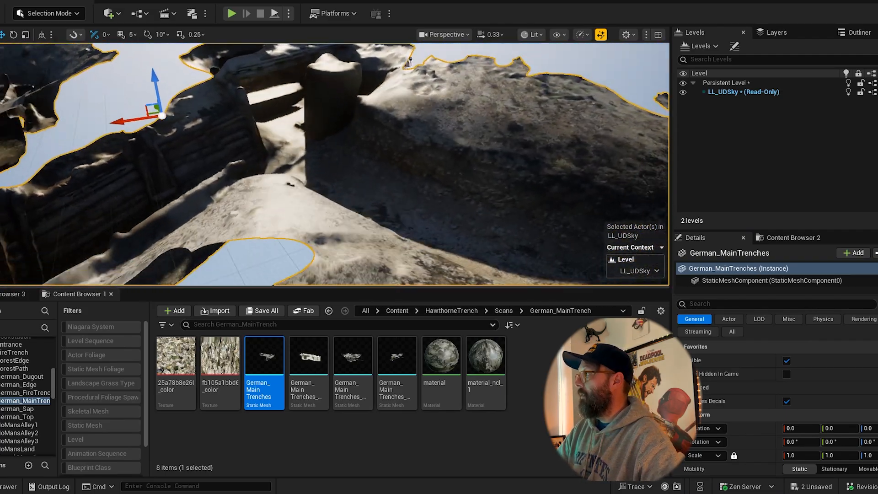
left_click_drag(410, 60, 440, 44, "alt")
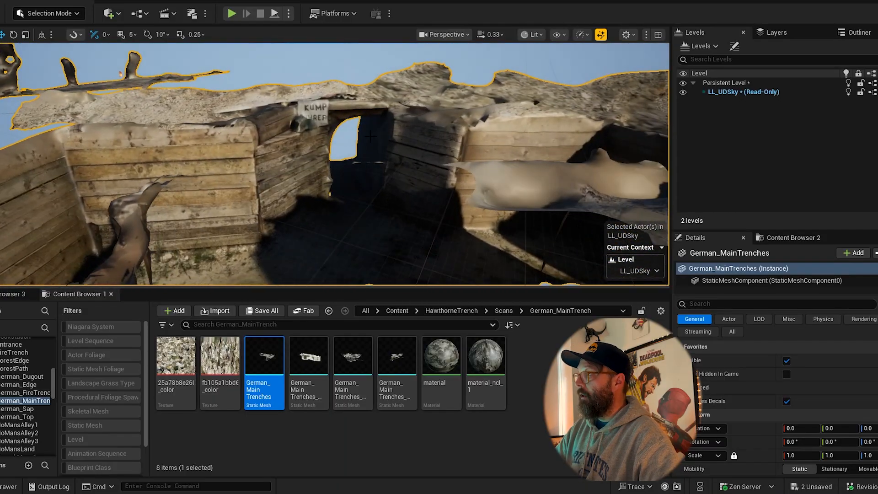
right_click_drag(334, 164, 321, 206)
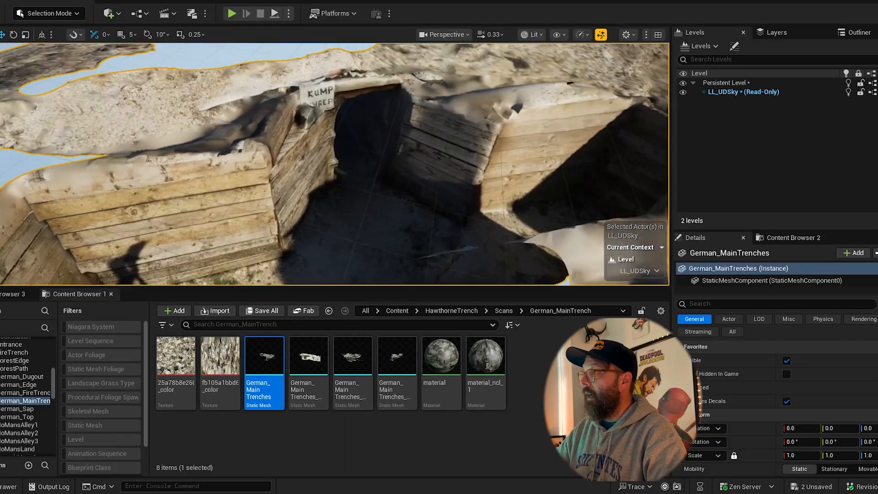
right_click_drag(264, 179, 302, 173)
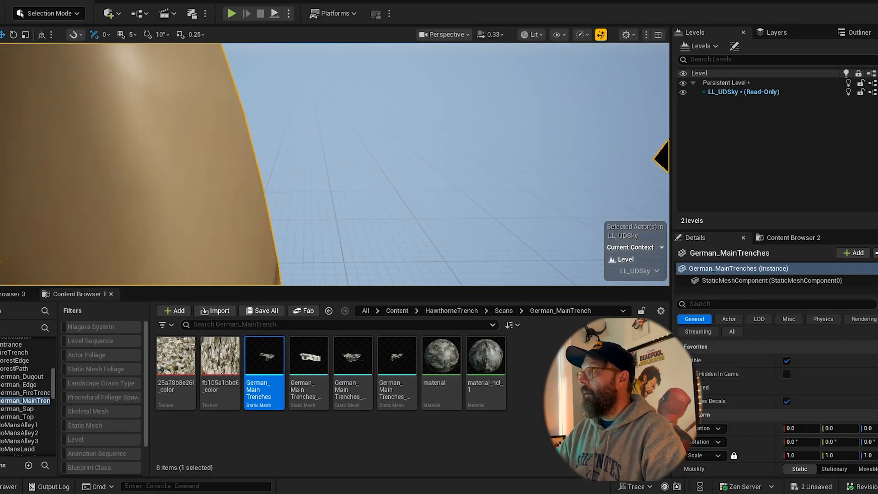
right_click_drag(334, 164, 384, 169)
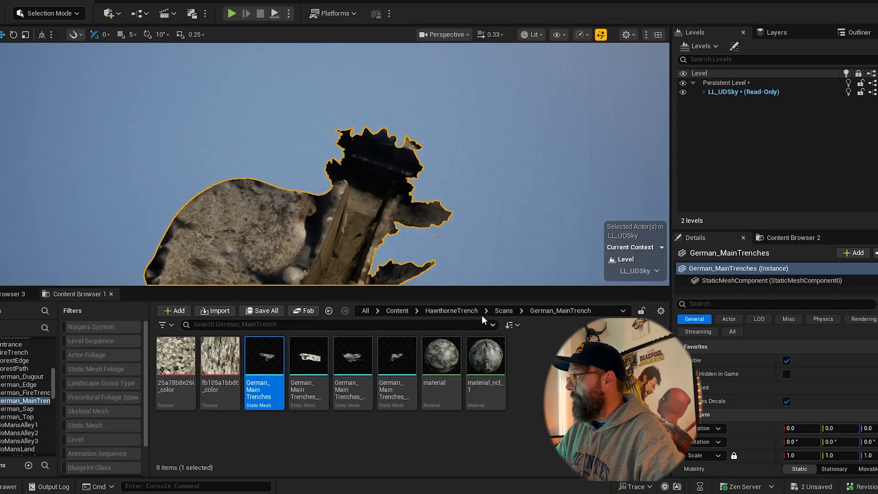
left_click(500, 315)
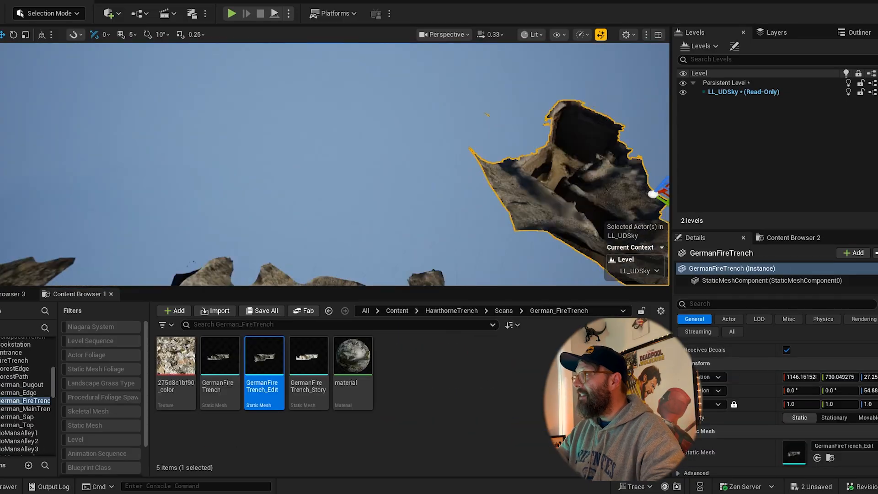
right_click_drag(335, 164, 526, 146)
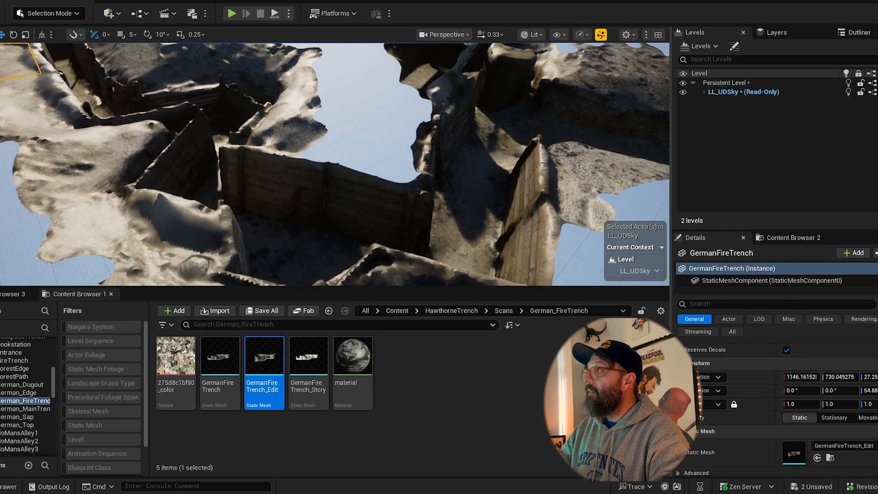
Rotate the fire trench mesh to about 142° around the vertical axis and move it against the far end of the main trenches.
right_click_drag(471, 215, 308, 111)
right_click_drag(270, 187, 187, 227)
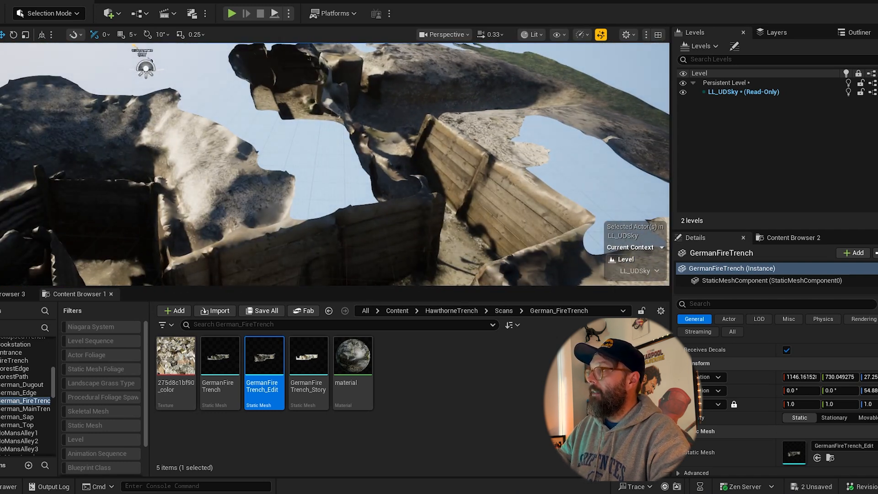
right_click_drag(74, 219, 41, 220)
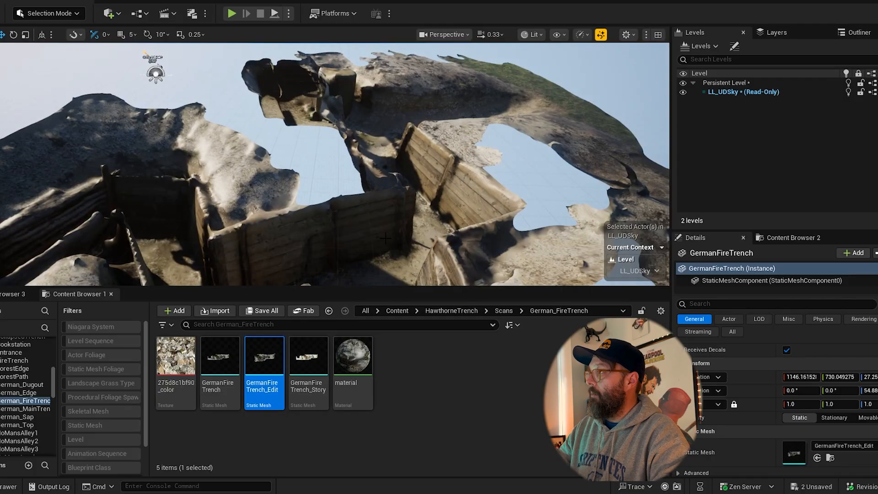
right_click_drag(144, 187, 285, 182)
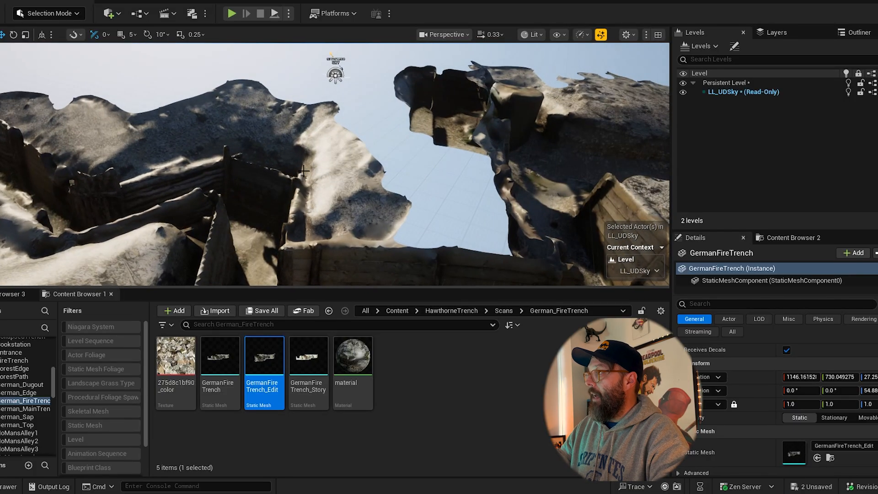
right_click_drag(330, 229, 382, 127)
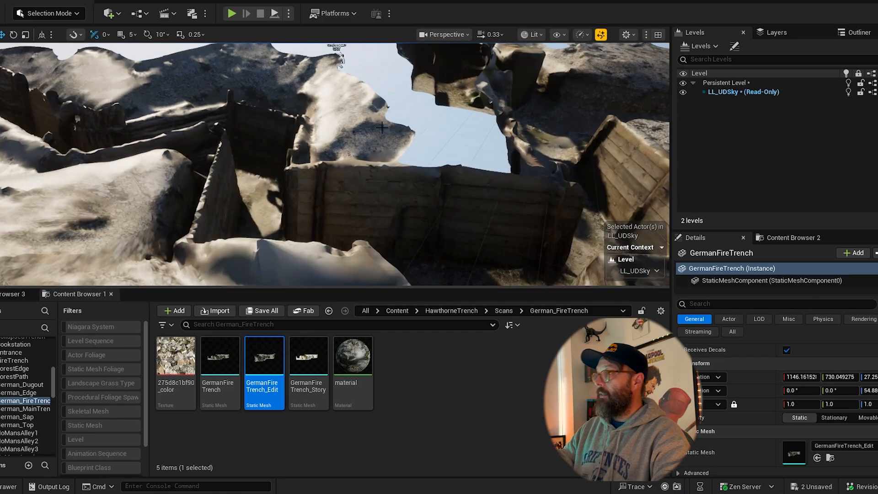
right_click_drag(262, 197, 165, 159)
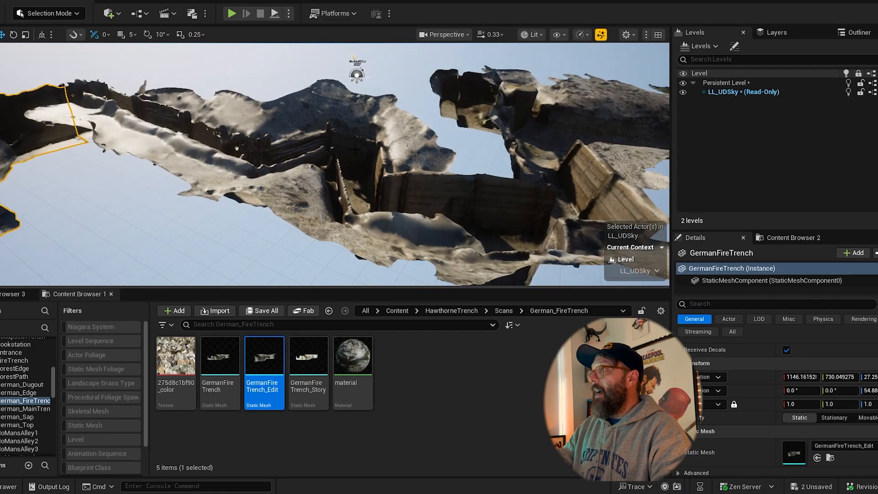
right_click_drag(310, 130, 168, 154)
key("e")
left_click_drag(120, 143, 51, 151)
key("w")
right_click_drag(275, 160, 256, 160)
left_click_drag(168, 118, 312, 70)
right_click_drag(399, 126, 437, 128)
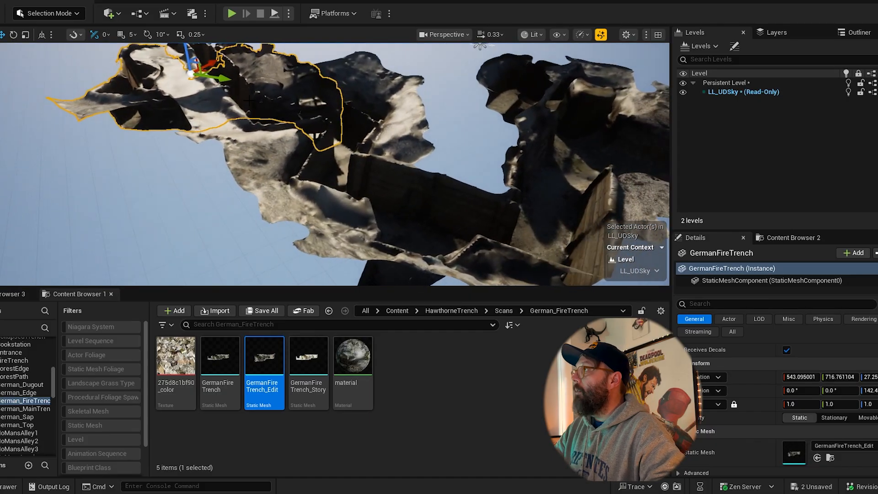
left_click_drag(227, 80, 190, 87)
right_click_drag(335, 129, 396, 183)
left_click(395, 182)
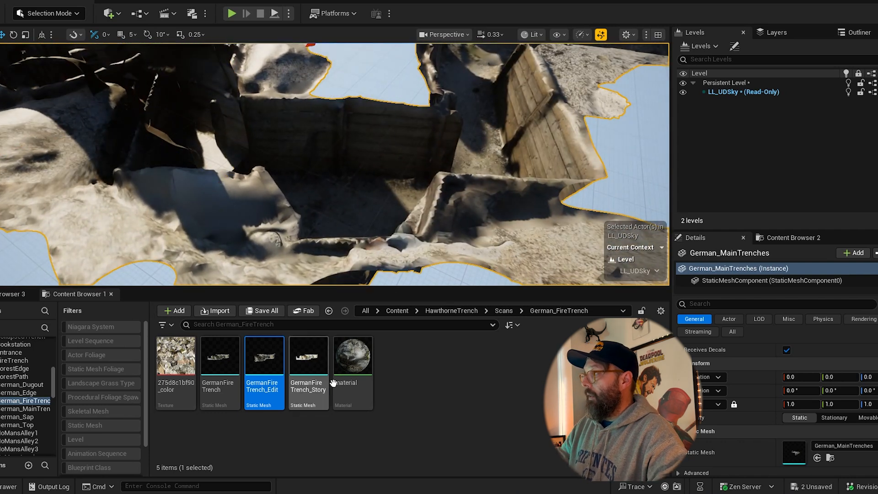
left_click_drag(307, 356, 352, 358)
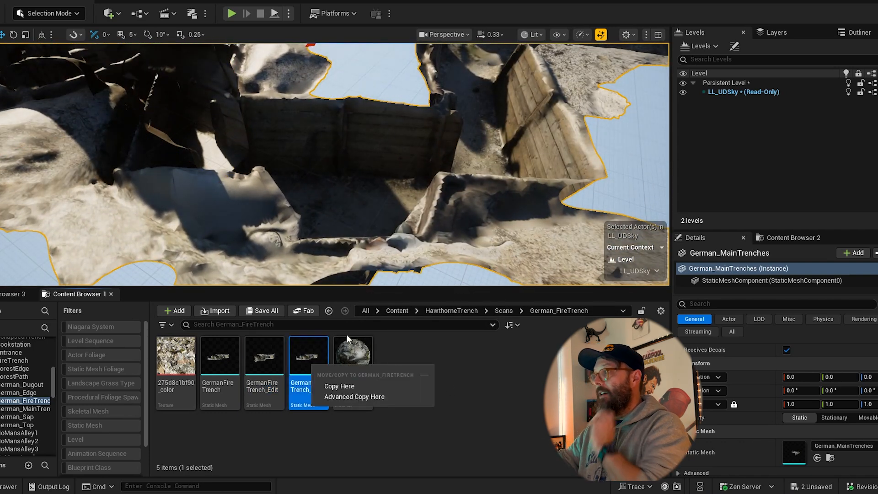
left_click(402, 148)
Hide the GermanFireTrench actor so that only the main trenches scan shows in the scene.
scroll(388, 208, "down", 5)
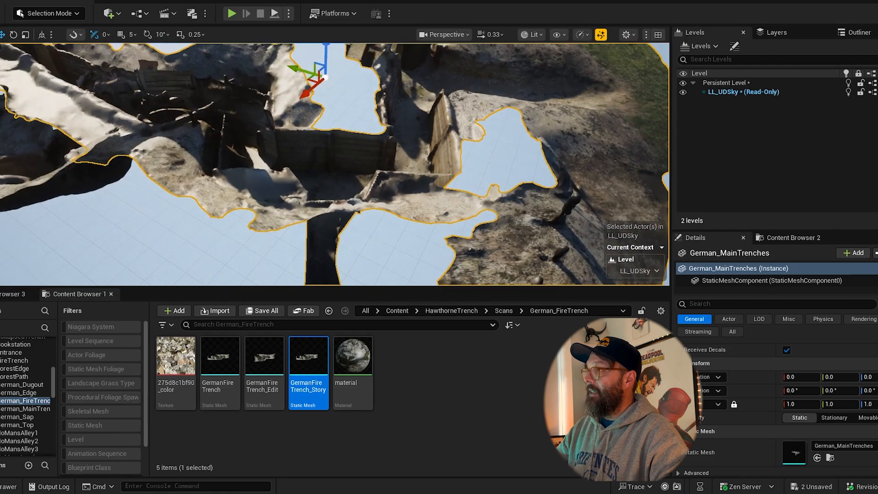
right_click_drag(431, 170, 376, 144)
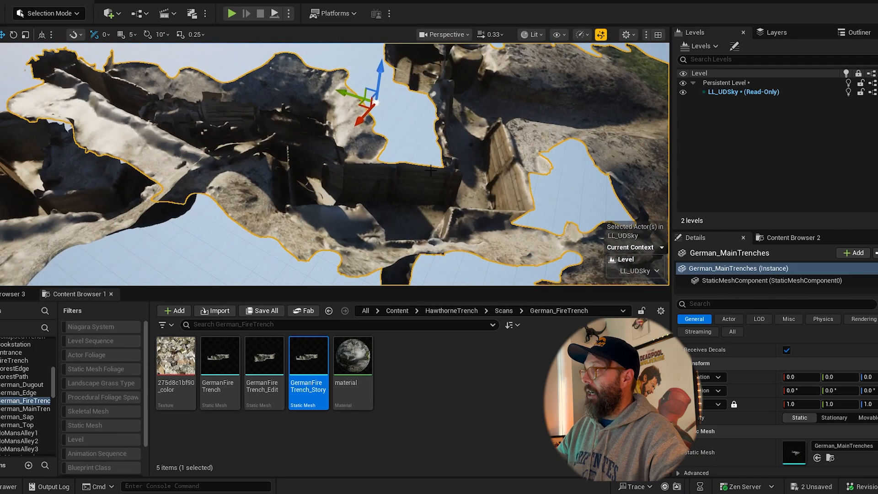
left_click(858, 33)
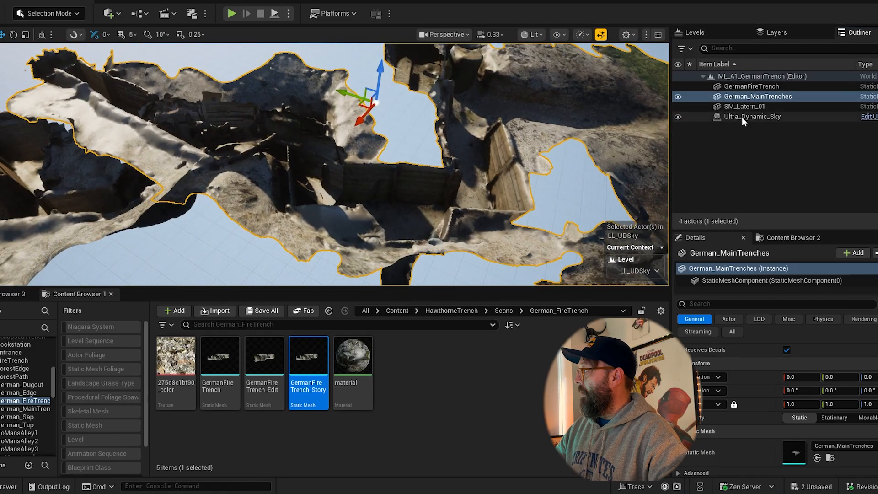
left_click(678, 86)
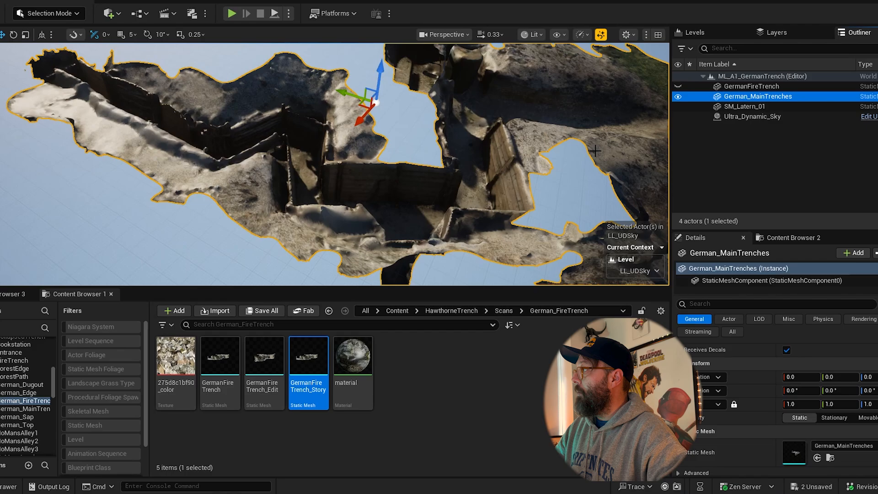
Create a folder named German_DugoutExt inside the HawthorneTrench Scans folder and open it.
left_click(504, 311)
scroll(258, 414, "down", 2)
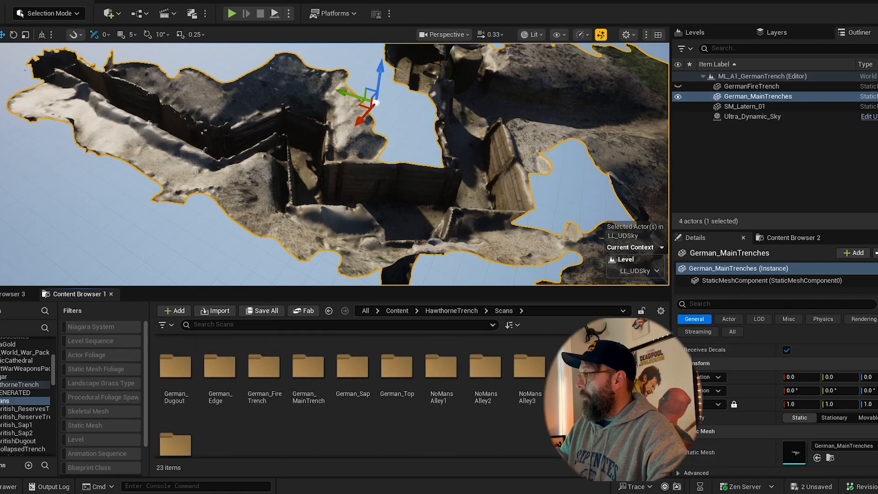
right_click(225, 440)
left_click(257, 109)
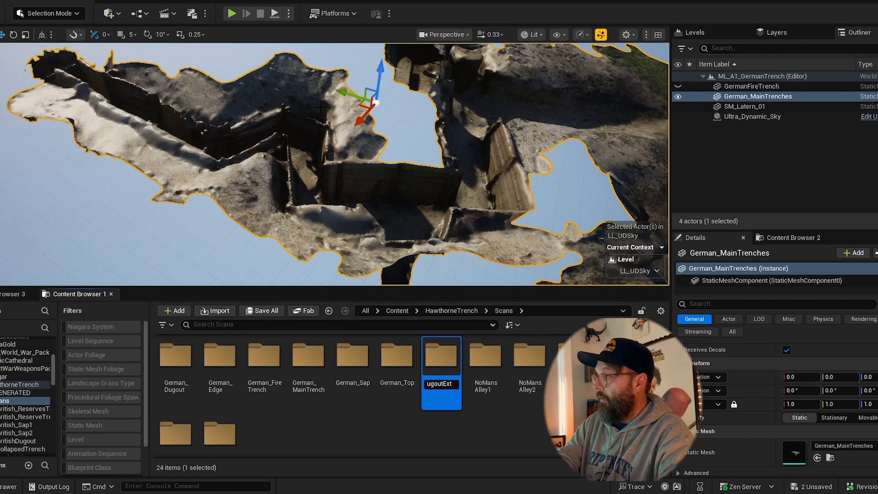
key("Return")
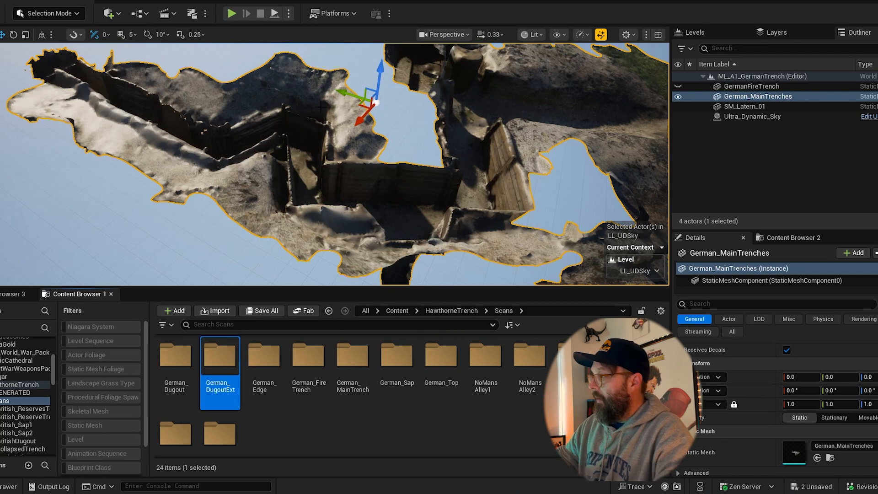
double_click(223, 356)
Locate the source asset of the German_MainTrenches actor, move that static mesh into the German_DugoutExt folder and open the folder.
left_click(830, 458)
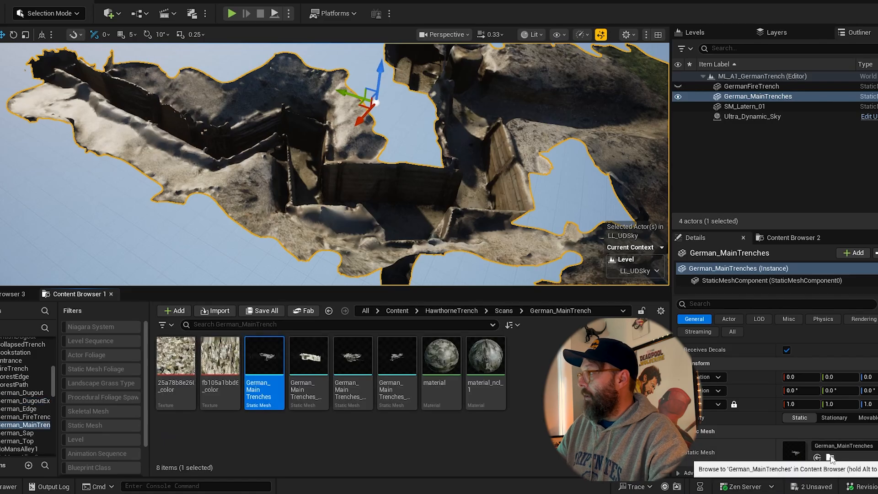
left_click_drag(309, 359, 308, 369)
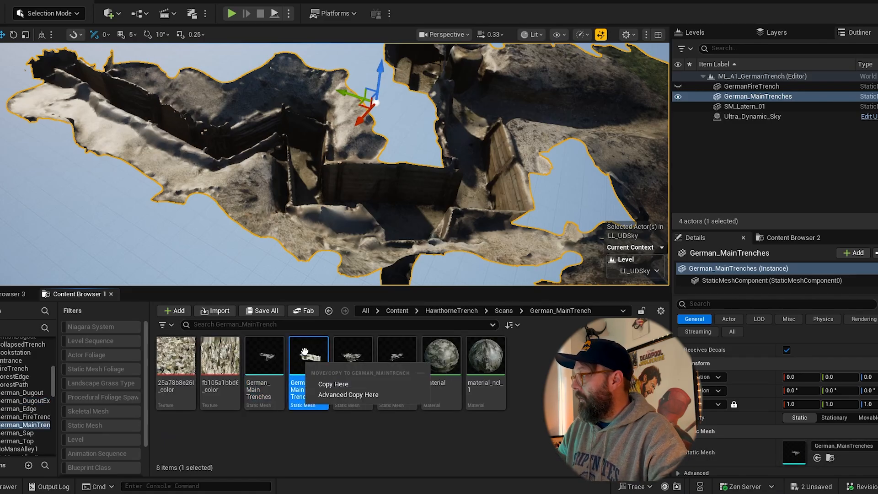
left_click(296, 420)
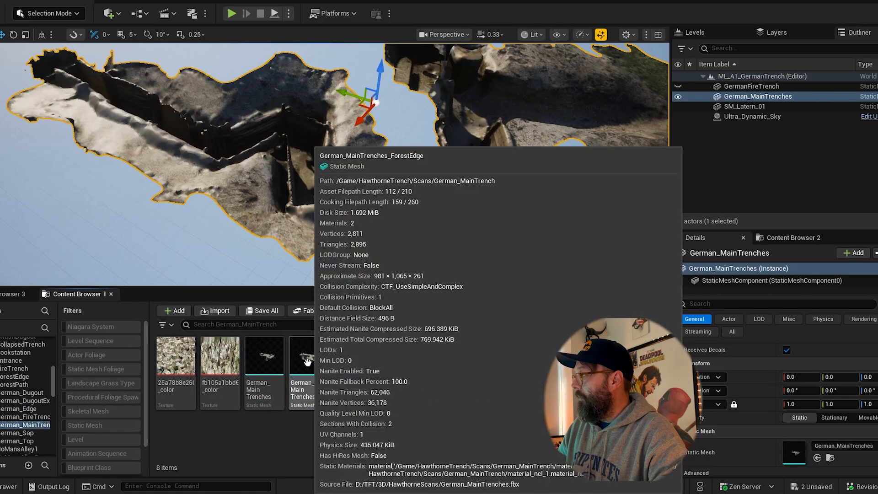
mouse_move(361, 362)
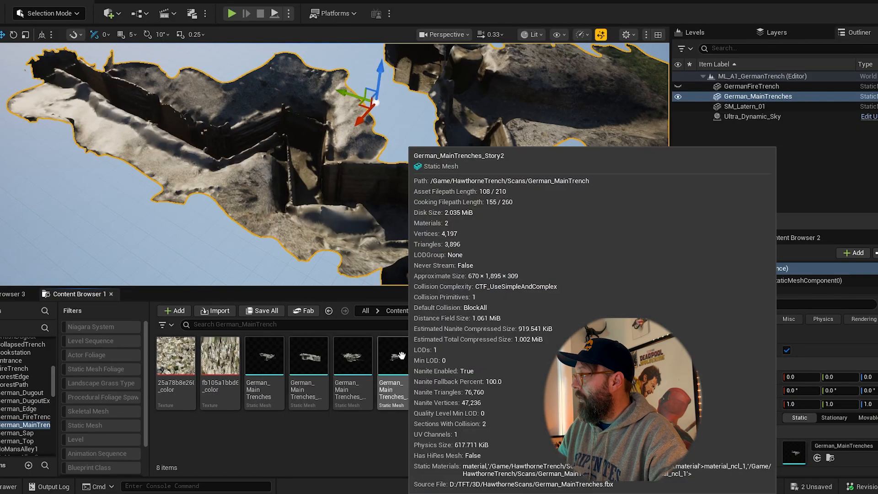
scroll(53, 387, "up", 5)
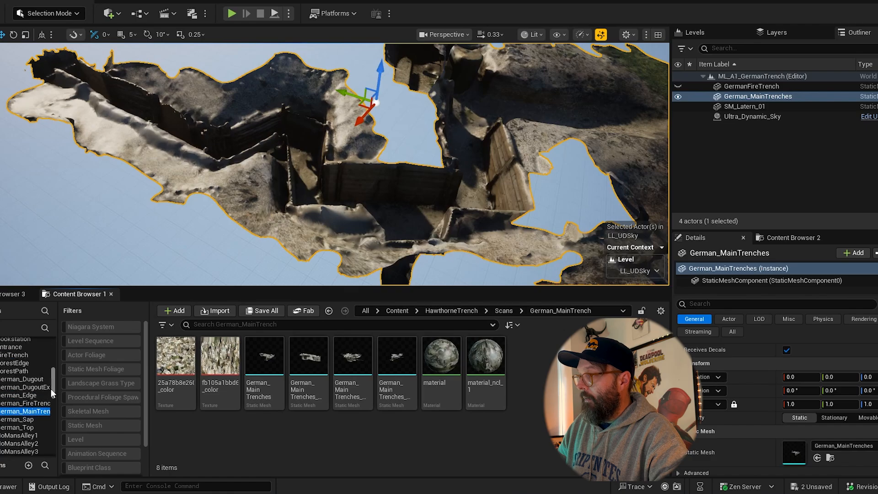
scroll(51, 386, "down", 6)
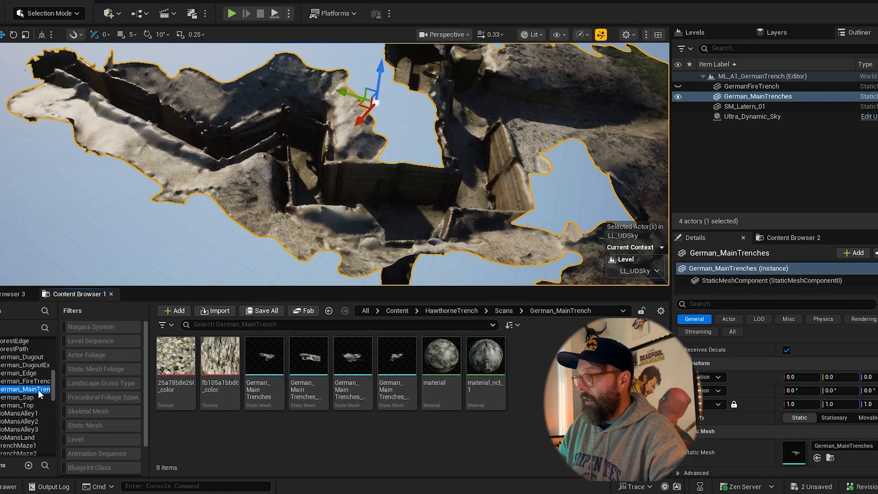
left_click_drag(264, 362, 45, 366)
left_click(73, 397)
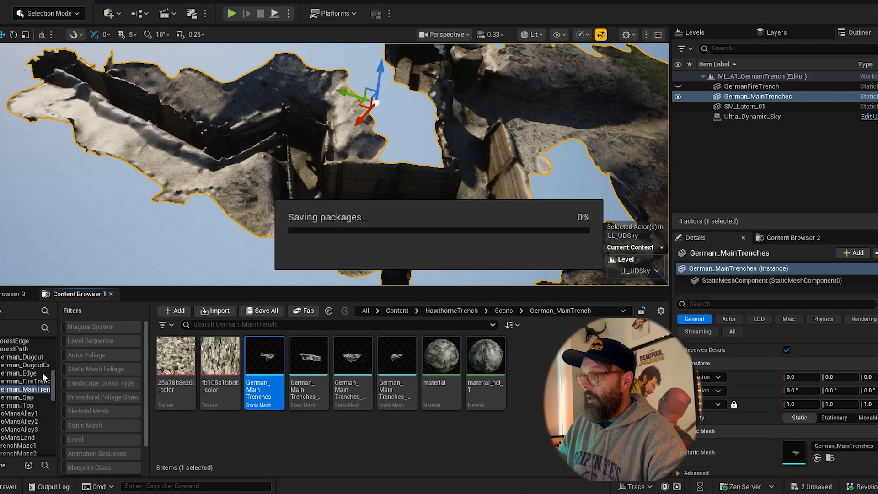
left_click(31, 367)
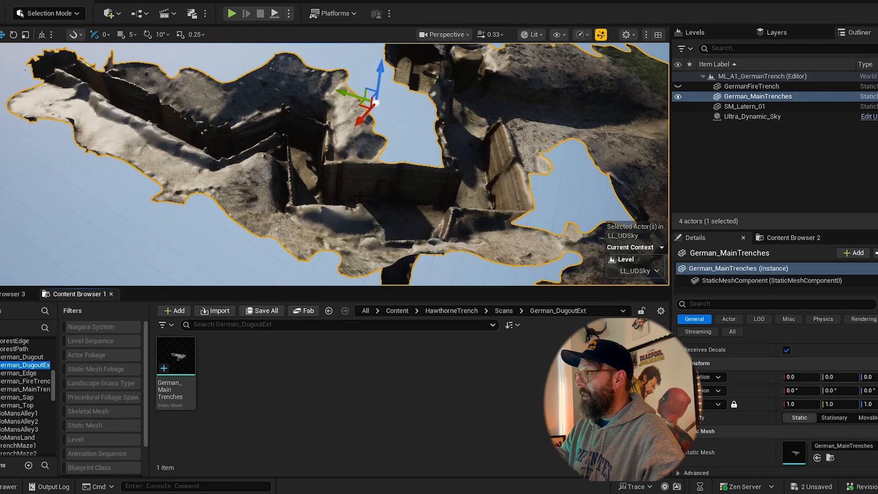
left_click(176, 366)
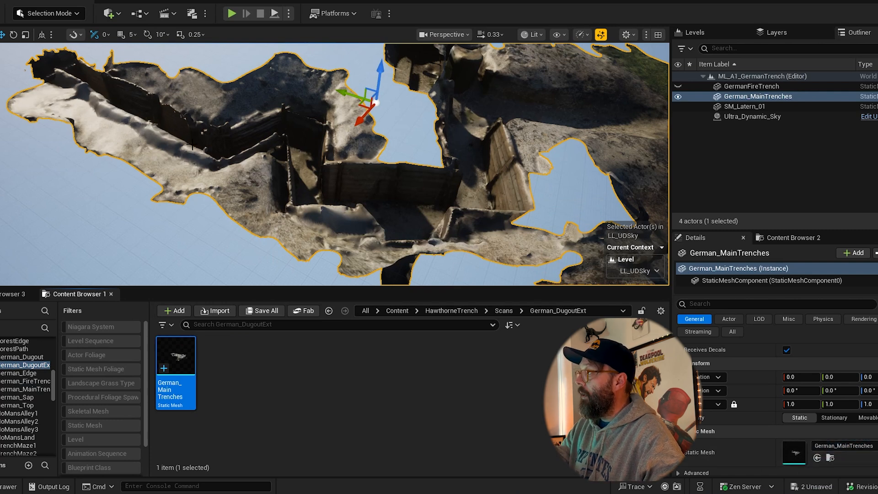
left_click(250, 385)
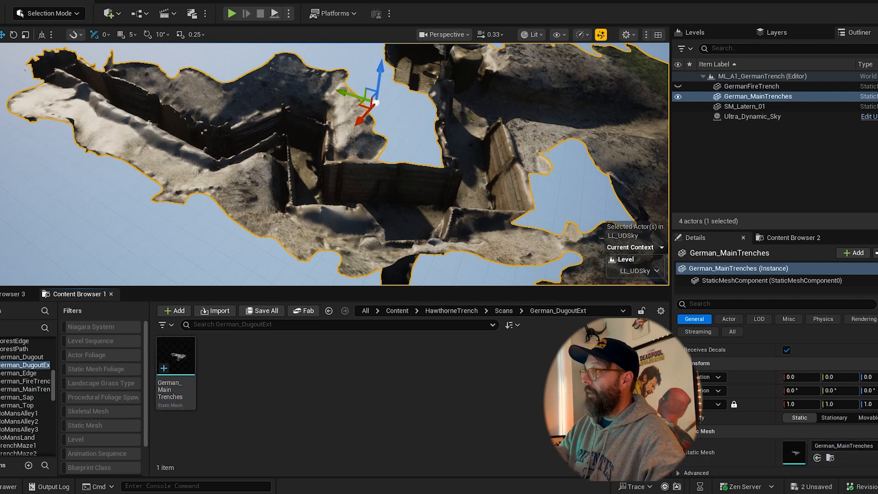
Start a Plane Cut on German_MainTrenches in Modeling mode and stand the cutting plane upright at about Y 132, rotated about -92° around X.
middle_click_drag(169, 173, 213, 153)
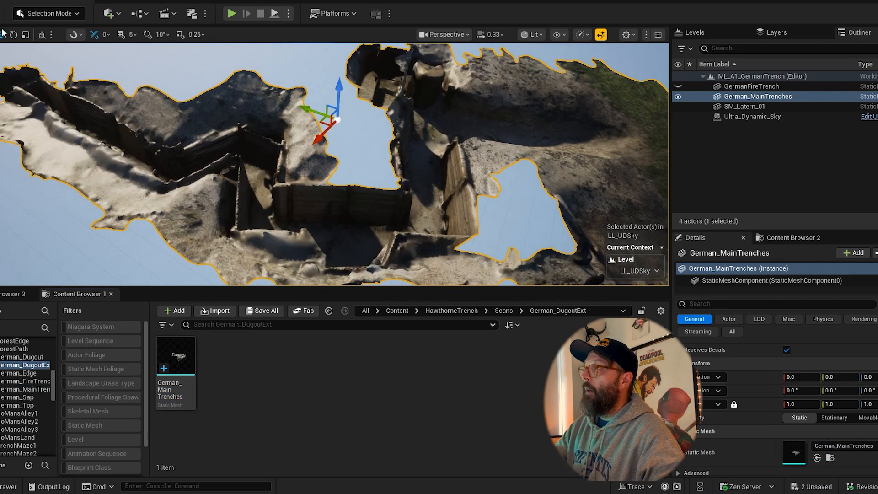
left_click(64, 14)
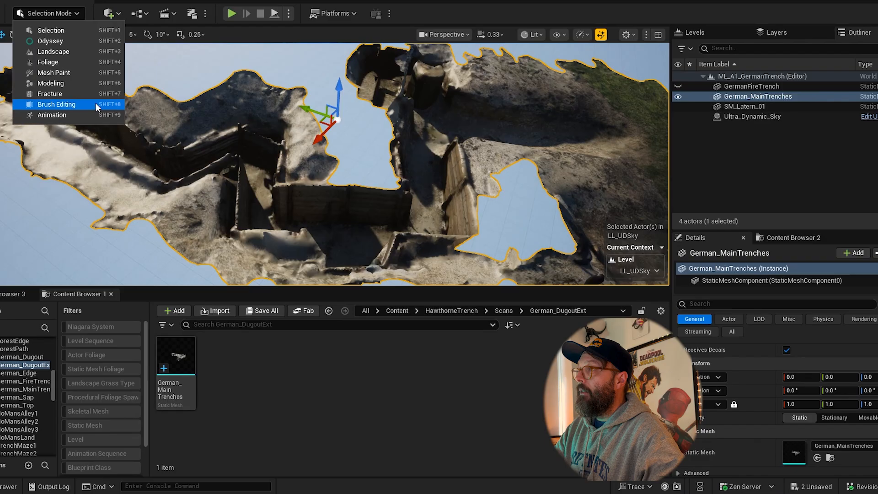
left_click(86, 85)
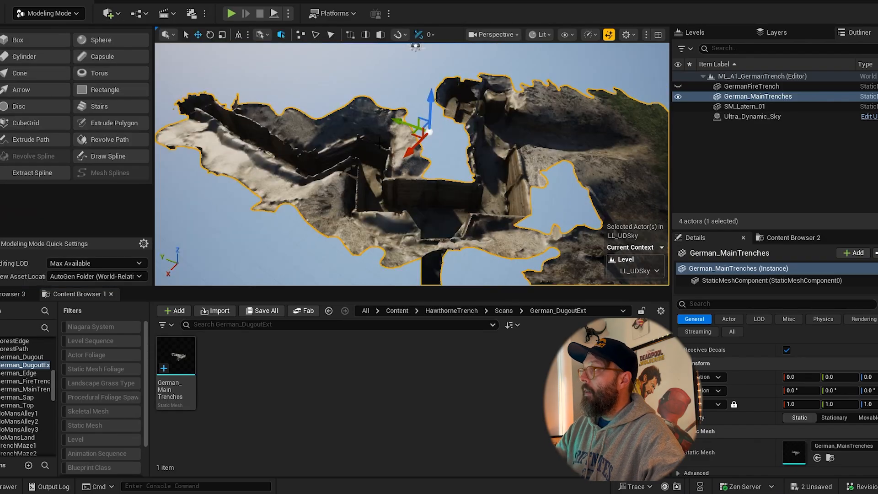
right_click_drag(291, 110, 403, 104)
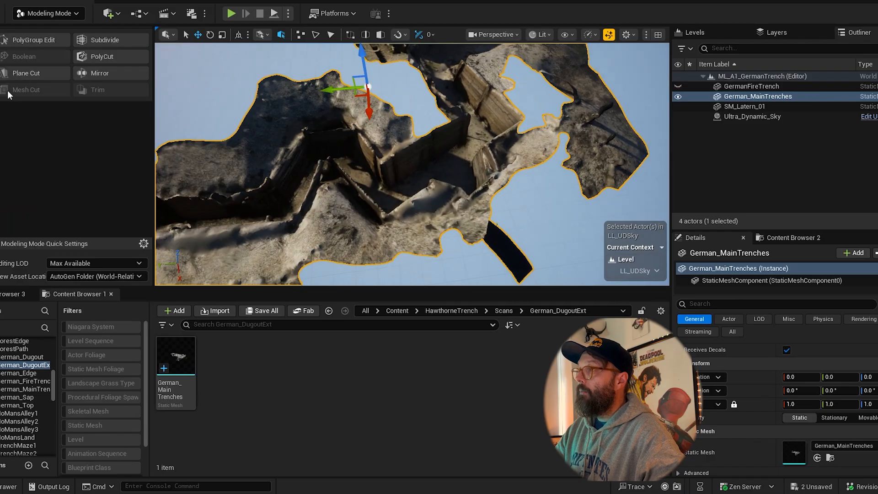
left_click(25, 73)
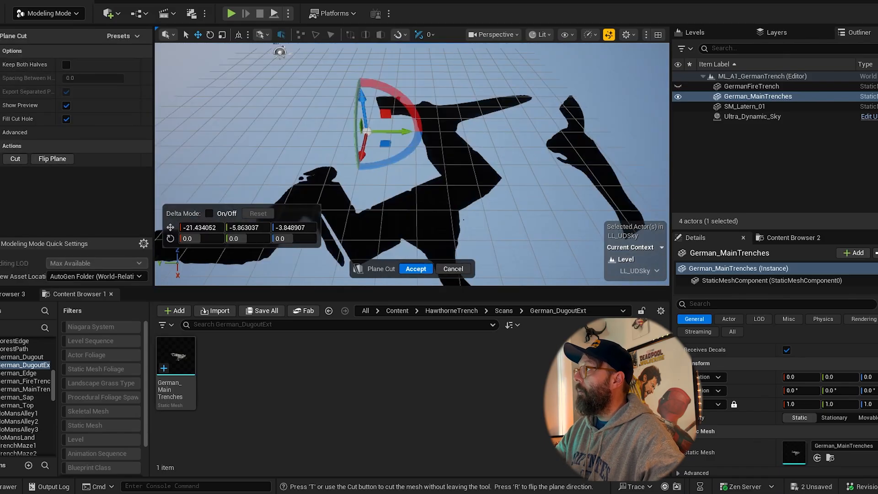
right_click_drag(441, 150, 439, 175)
middle_click_drag(349, 133, 345, 88)
right_click_drag(367, 176, 357, 138)
left_click_drag(449, 106, 566, 194)
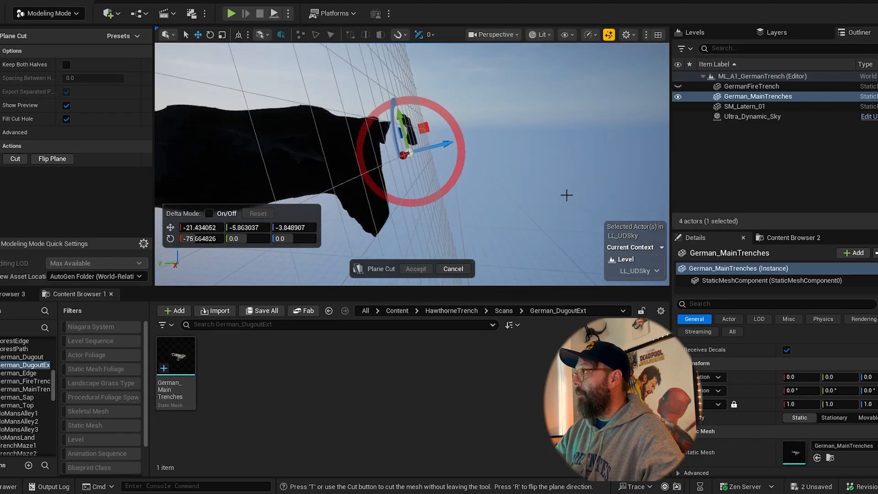
right_click_drag(511, 81, 511, 81)
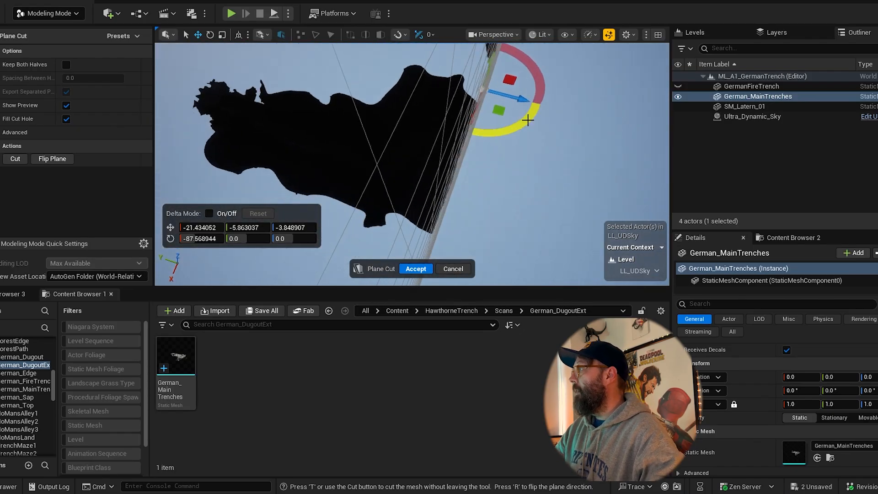
left_click_drag(528, 120, 429, 134)
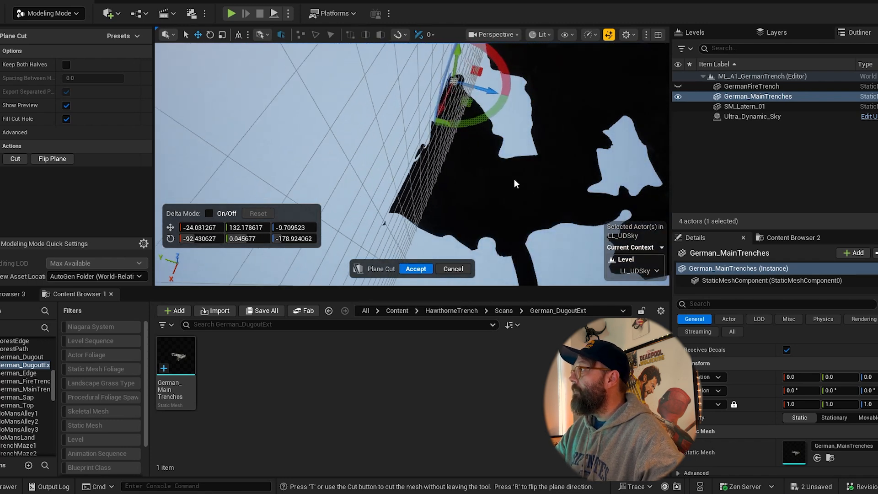
Try the cutting plane farther along the long trench arm at about Y 226, comparing it with the cut preview off and on.
right_click_drag(516, 184, 516, 183)
left_click(66, 105)
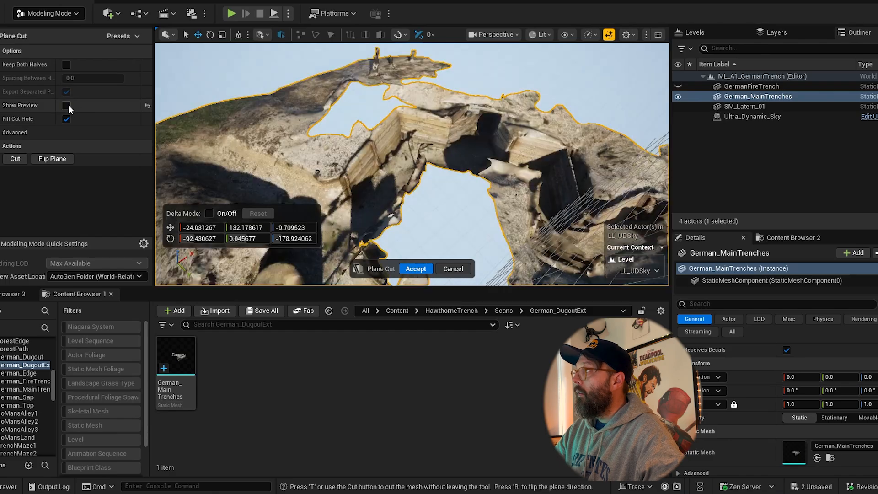
right_click_drag(238, 160, 238, 160)
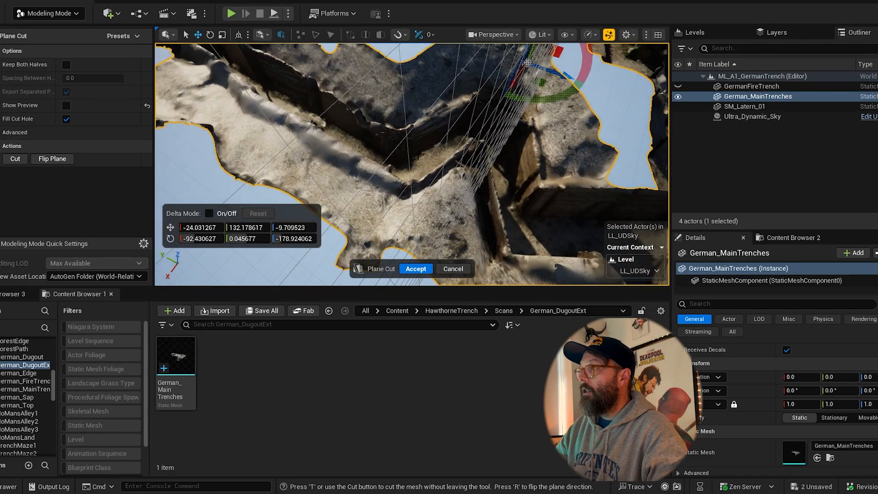
right_click_drag(419, 157, 419, 156)
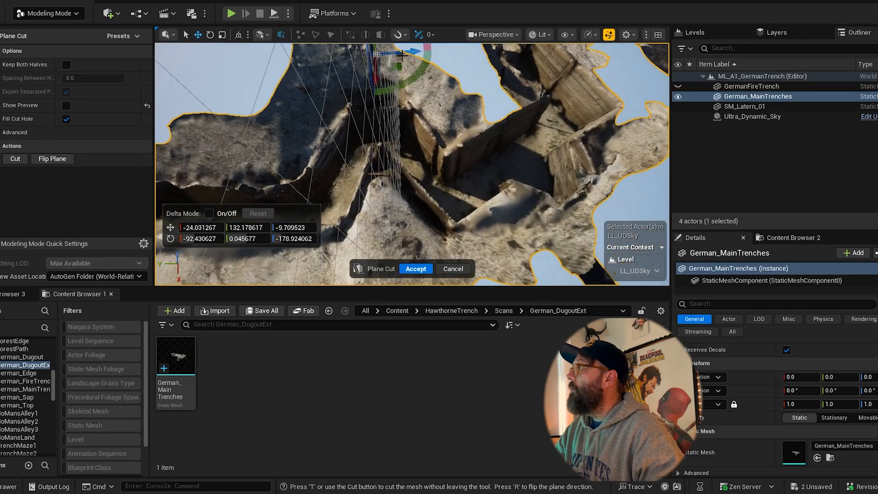
right_click_drag(402, 55, 407, 49)
left_click_drag(389, 53, 378, 61)
left_click(66, 107)
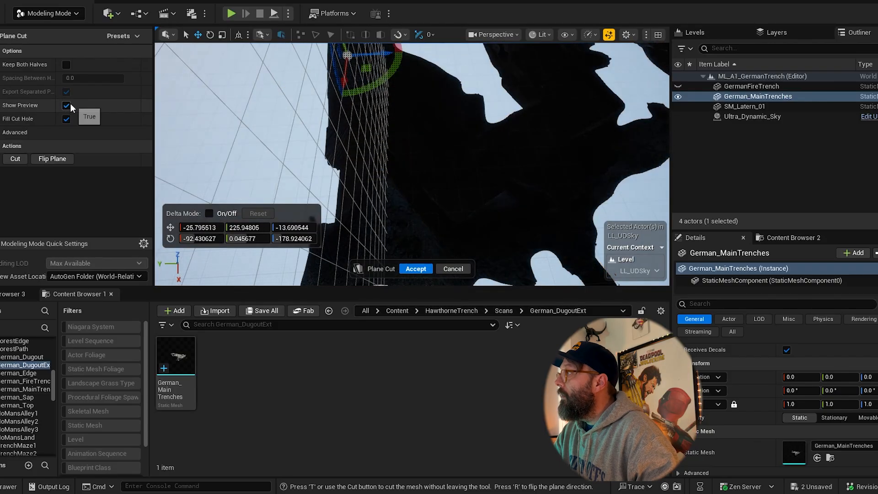
Try the cutting plane closer to the wooden-walled trench section at about Y 86 and check the cut preview.
left_click(68, 104)
right_click_drag(412, 160, 407, 164)
right_click_drag(498, 77, 436, 80)
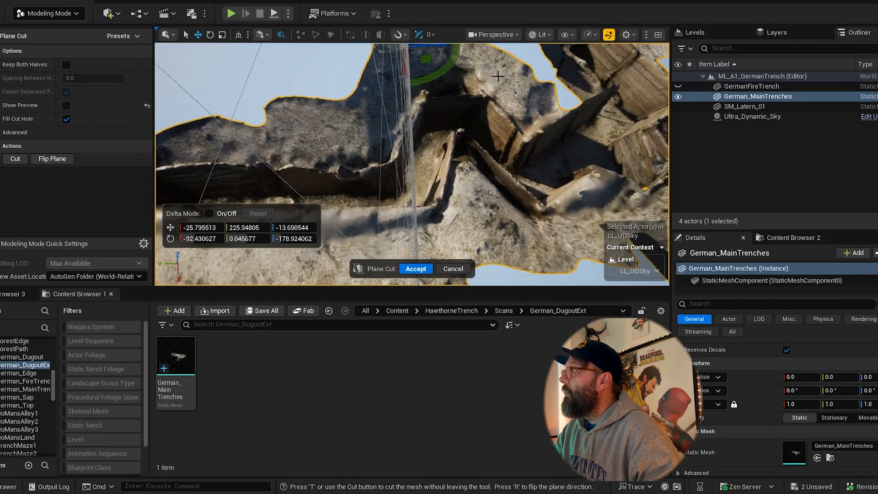
right_click_drag(556, 118, 551, 78)
left_click_drag(375, 76, 403, 76)
left_click(66, 105)
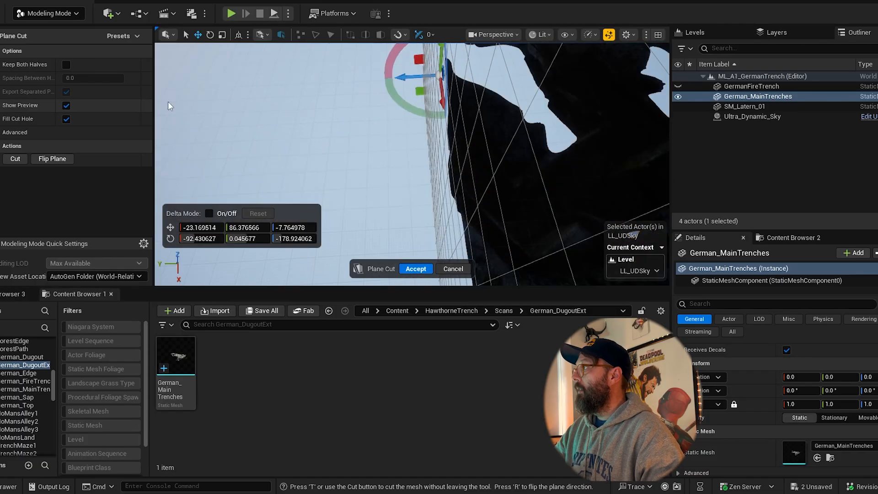
Set the cutting plane at about Y 136, accept the cut removing the long trench arm, and inspect the trimmed mesh.
right_click_drag(391, 86, 410, 86)
left_click_drag(429, 75, 410, 74)
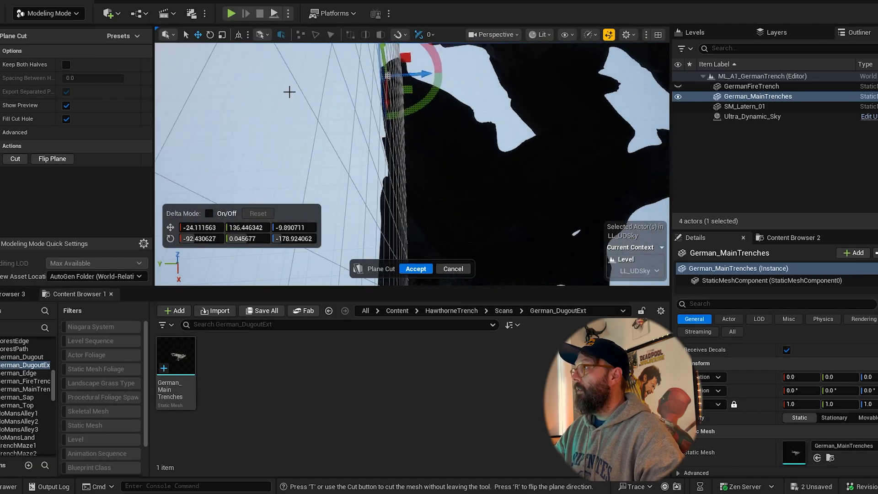
left_click(67, 105)
left_click(66, 105)
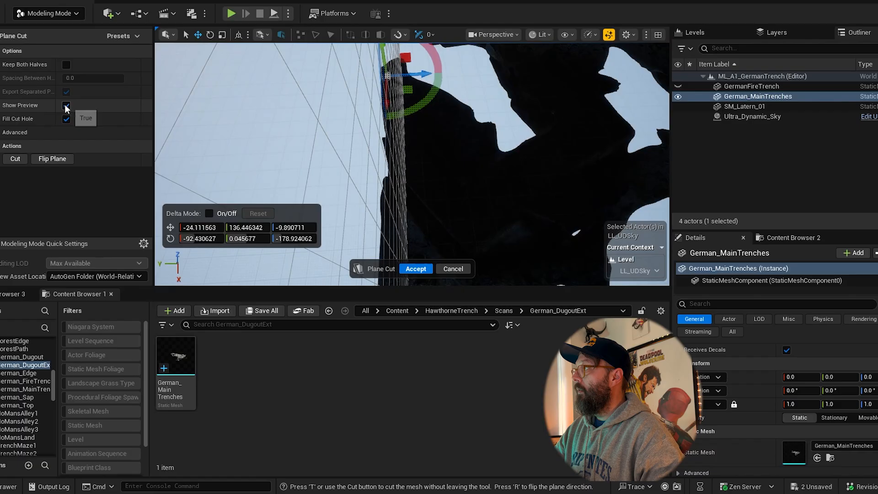
right_click_drag(377, 87, 426, 94)
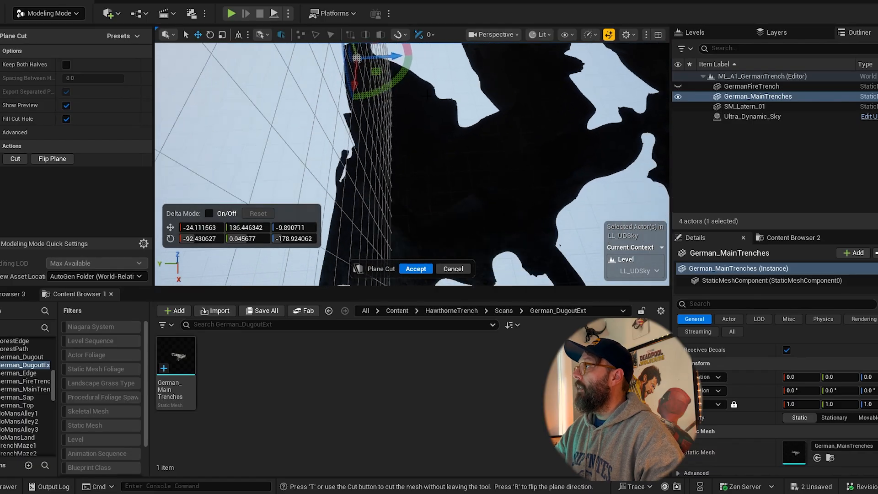
left_click(423, 269)
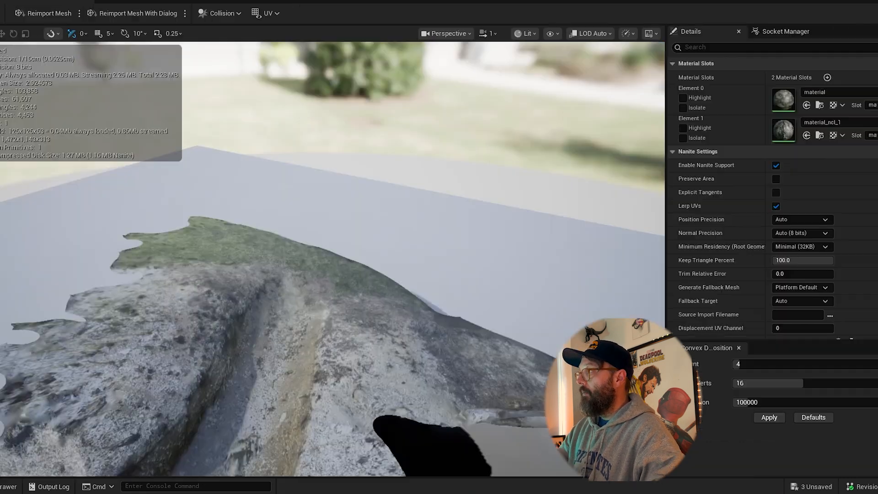
left_click_drag(321, 256, 223, 360)
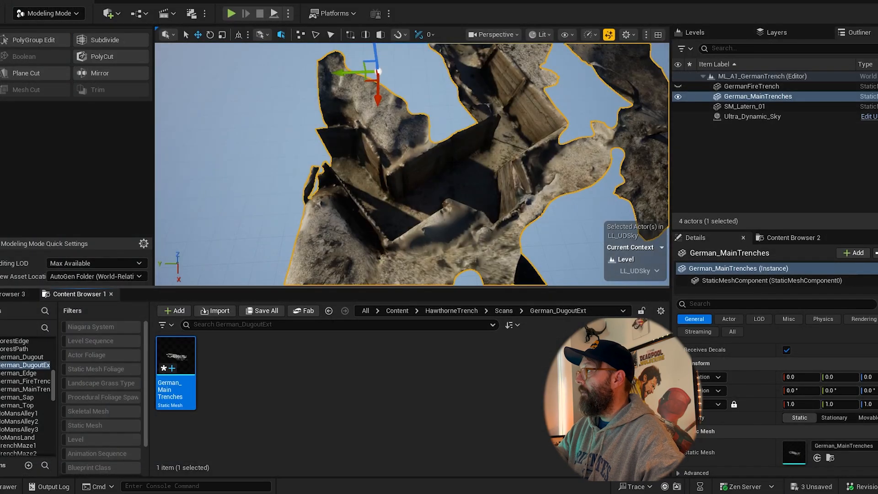
Start a second Plane Cut on German_MainTrenches with the preview off and rotate the cutting plane about 87° around Y.
right_click_drag(412, 160, 375, 170)
left_click(9, 73)
right_click_drag(468, 137, 421, 102)
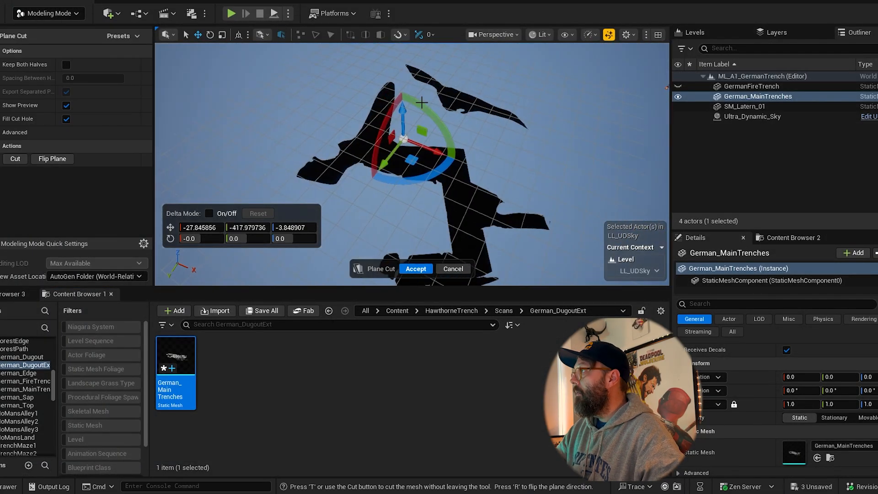
left_click_drag(421, 102, 332, 95)
left_click(65, 105)
right_click_drag(451, 137, 411, 139)
left_click_drag(380, 150, 320, 163)
right_click_drag(320, 163, 392, 160)
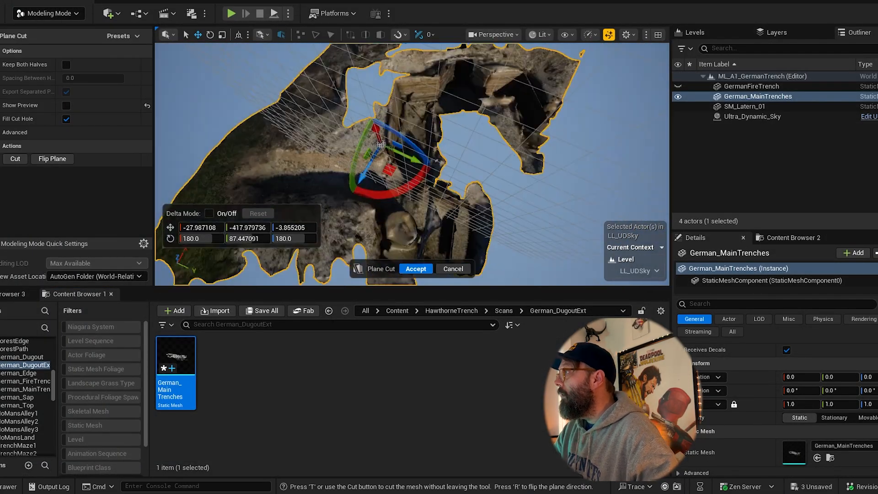
Adjust the cutting plane along the outer side of the wooden-walled trench section and accept the second cut.
left_click_drag(392, 192, 370, 185)
right_click_drag(371, 186, 274, 181)
left_click_drag(274, 180, 265, 183)
key("Return")
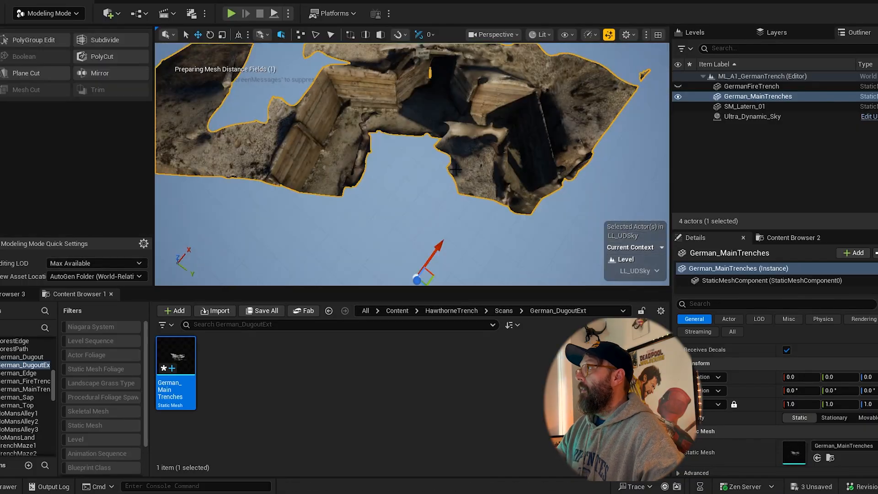
Plane-cut German_MainTrenches again with the plane rotated to about 90°, 0°, 148° along the outer edge of the wooden-walled section.
left_click(9, 74)
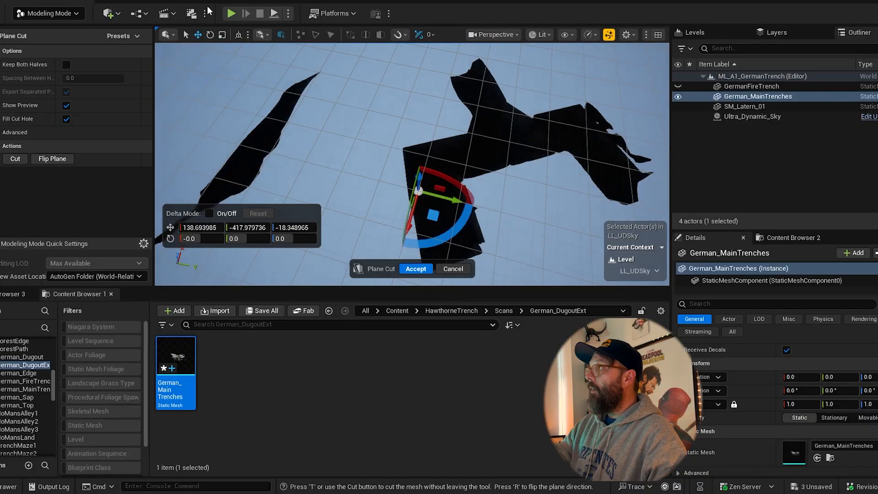
left_click_drag(467, 201, 388, 235)
right_click_drag(388, 235, 439, 183)
left_click_drag(440, 171, 398, 171)
right_click_drag(412, 183, 403, 180)
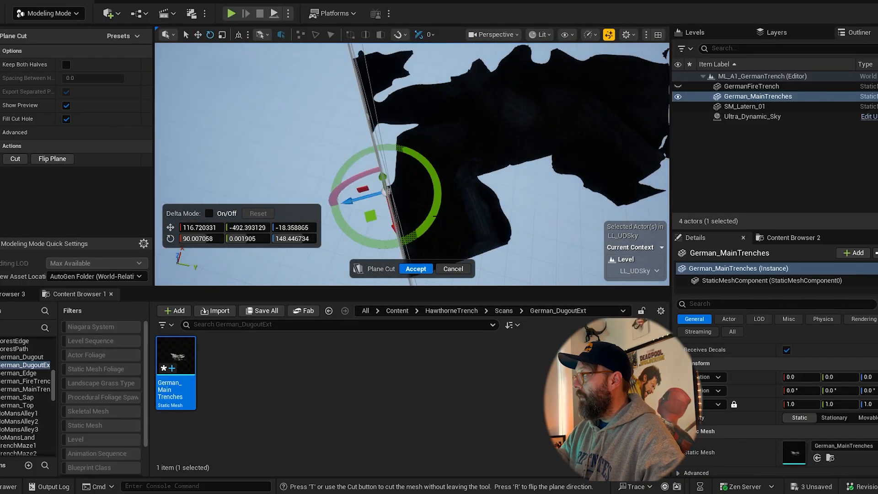
left_click(67, 105)
key("Return")
right_click_drag(320, 192, 314, 174)
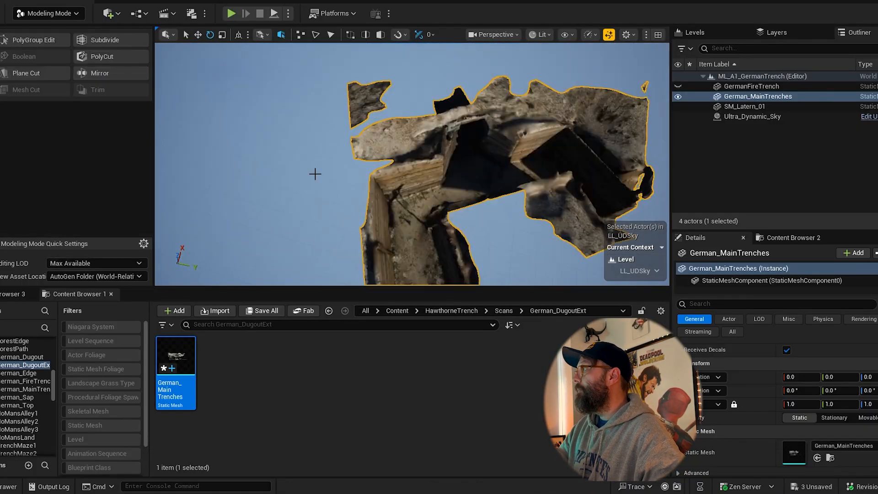
Return to Selection mode, unhide GermanFireTrench and move it towards the wooden trench at about X 655, Y 585.
left_click_drag(314, 174, 329, 192, "alt")
key("shift+1")
right_click_drag(329, 192, 398, 128)
key("ctrl+h")
left_click(397, 128)
key("w")
right_click_drag(349, 190, 320, 220)
left_click_drag(110, 146, 183, 231)
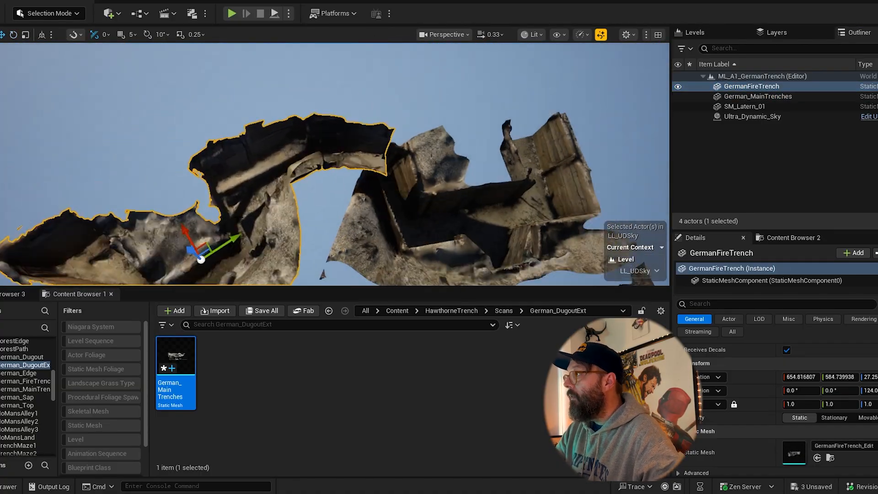
Align GermanFireTrench with the wooden trench opening at about X 581, Y 671, Z -10, rotated to about 134°.
right_click_drag(182, 232, 204, 52)
left_click_drag(204, 52, 208, 50)
right_click_drag(209, 50, 402, 78)
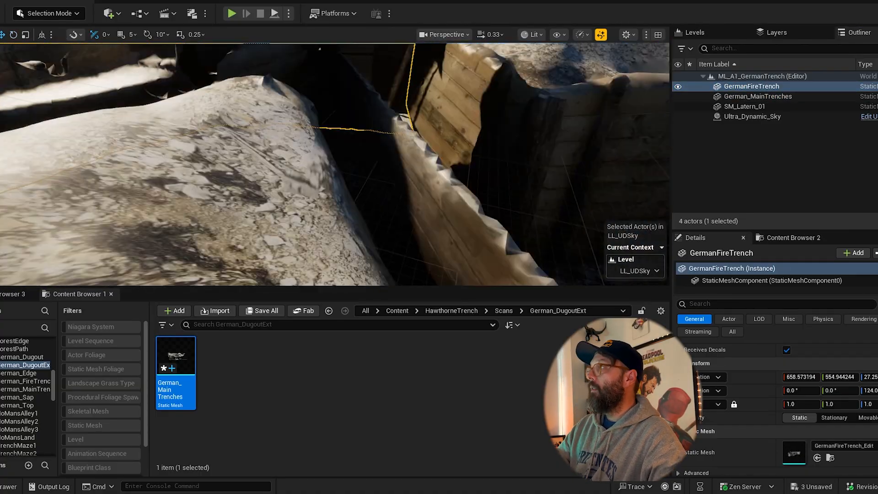
left_click_drag(401, 78, 402, 118)
right_click_drag(402, 118, 335, 164)
right_click_drag(323, 181, 269, 192)
left_click_drag(28, 158, 10, 132)
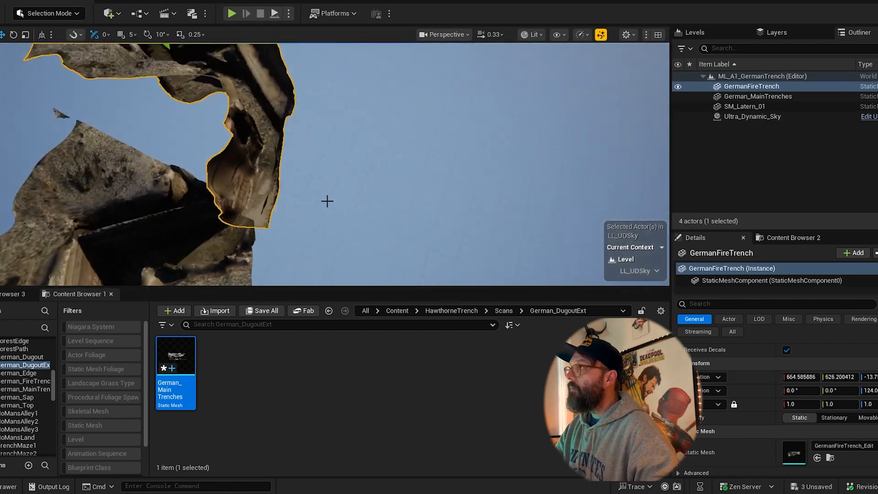
right_click_drag(327, 200, 220, 199)
left_click_drag(185, 66, 200, 79)
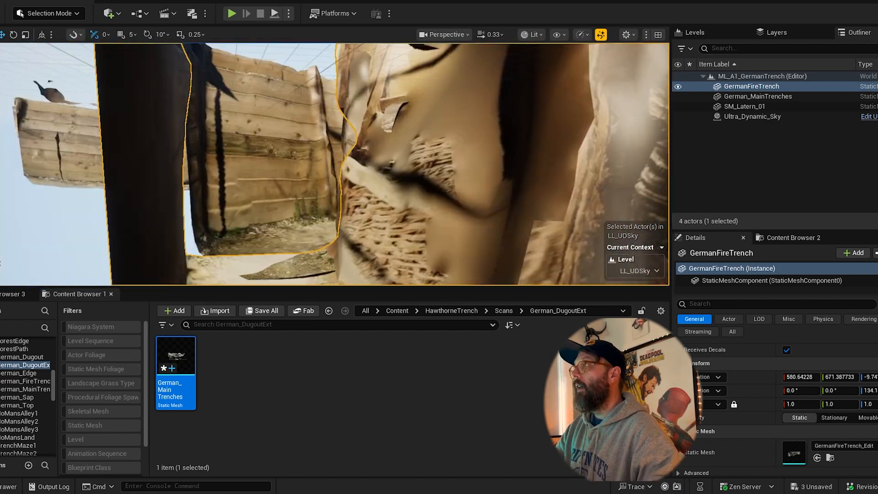
right_click_drag(196, 108, 220, 151)
right_click_drag(196, 74, 590, 94)
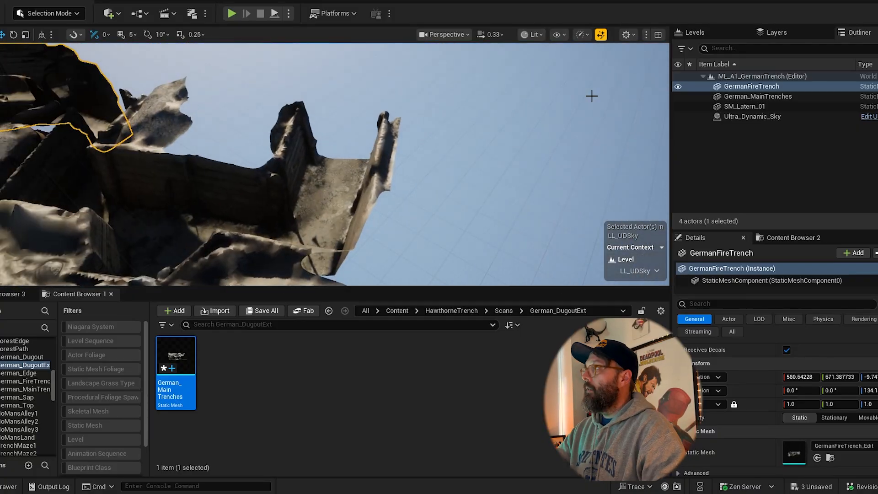
right_click_drag(350, 170, 350, 127)
Add German_MainTrenches_ForestEdge from the German_MainTrench scans at about X -646, Y -779, and swap its mesh to German_MainTrenches.
left_click(29, 381)
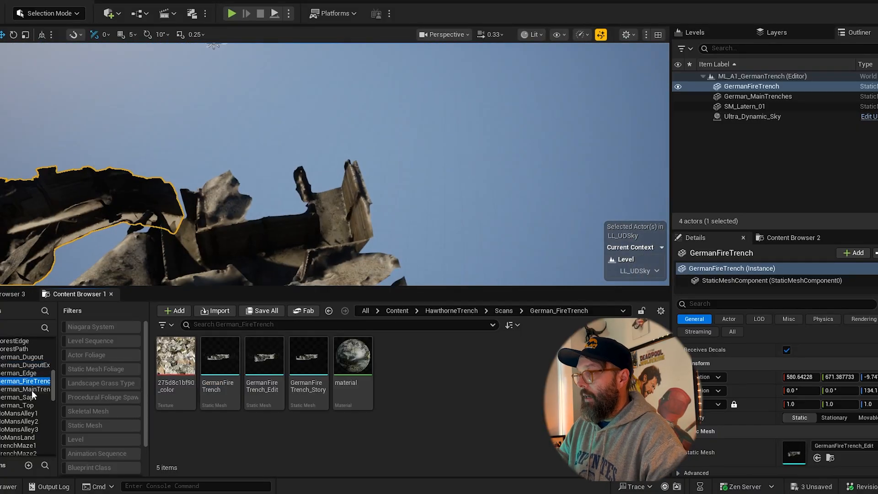
left_click(30, 390)
left_click_drag(308, 366, 337, 143)
left_click_drag(259, 364, 337, 69)
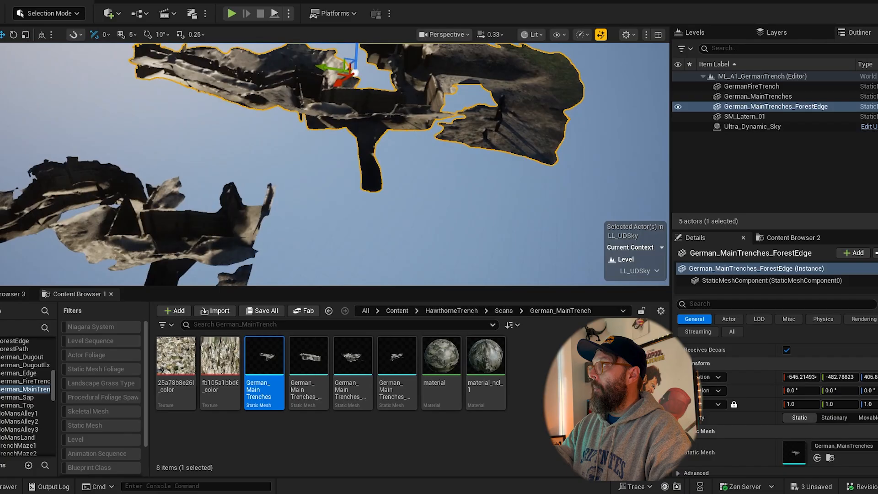
right_click_drag(337, 69, 362, 131)
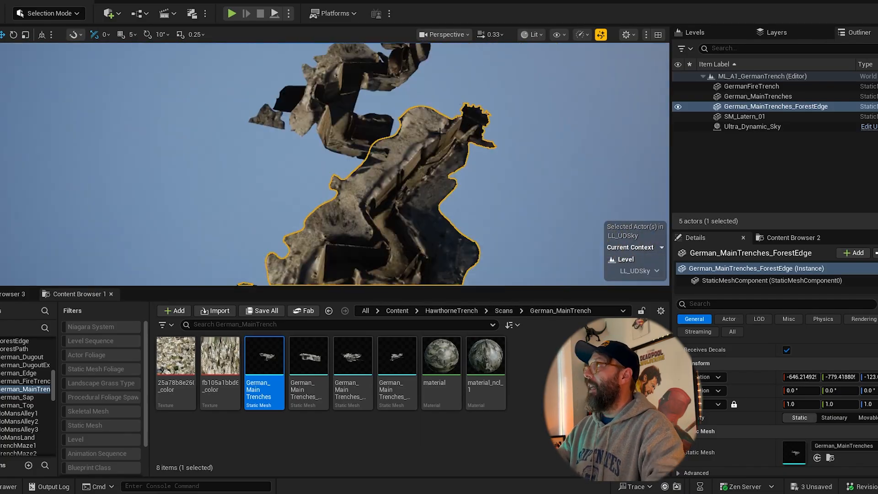
right_click_drag(361, 131, 383, 147)
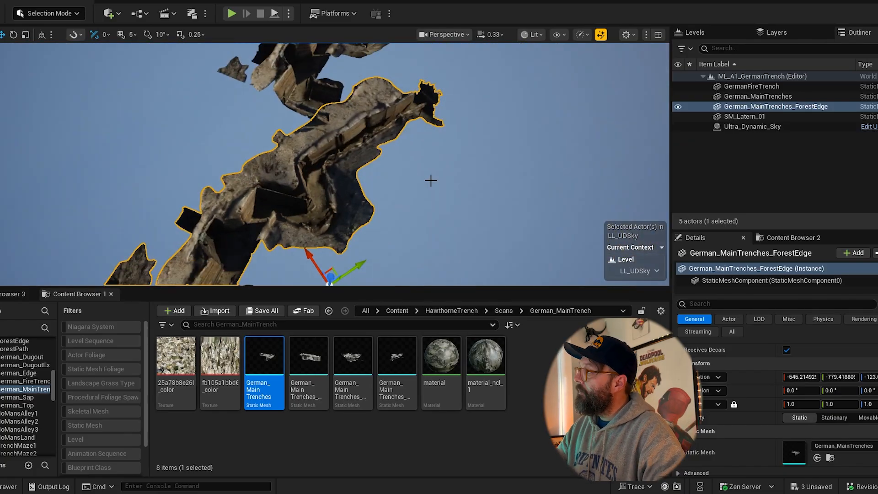
Duplicate the German_MainTrenches_Story2 mesh asset and rename the copy as a new German_MainTrenches variant.
key("e")
left_click(399, 355)
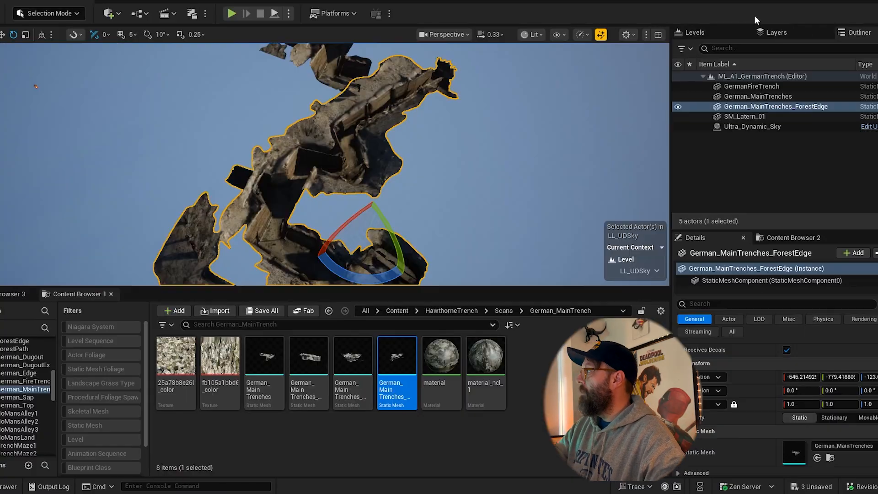
right_click(397, 356)
left_click(458, 280)
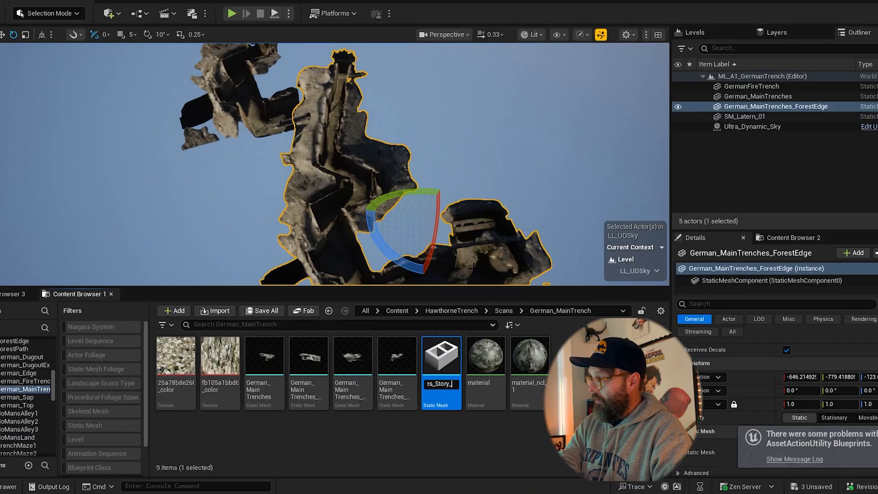
type("1")
key("Return")
Assign the duplicated trench mesh to the German_MainTrenches_ForestEdge actor.
right_click_drag(473, 268, 410, 198)
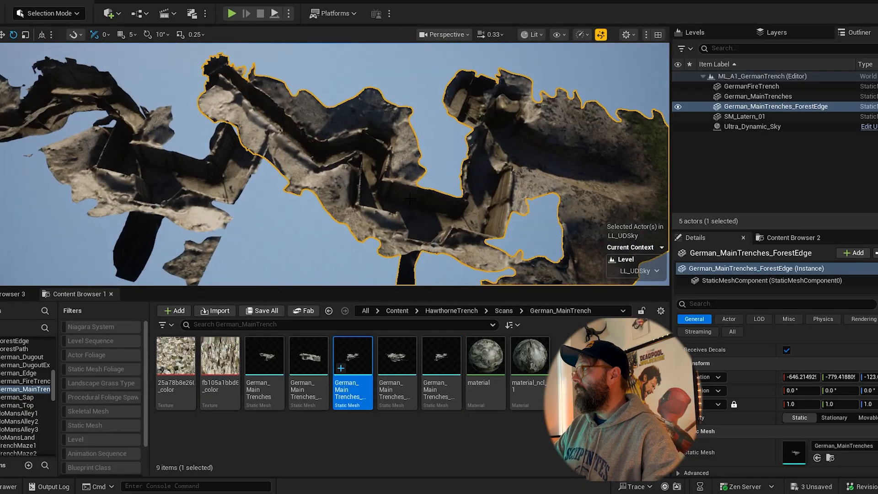
left_click(442, 366)
left_click_drag(352, 361, 797, 456)
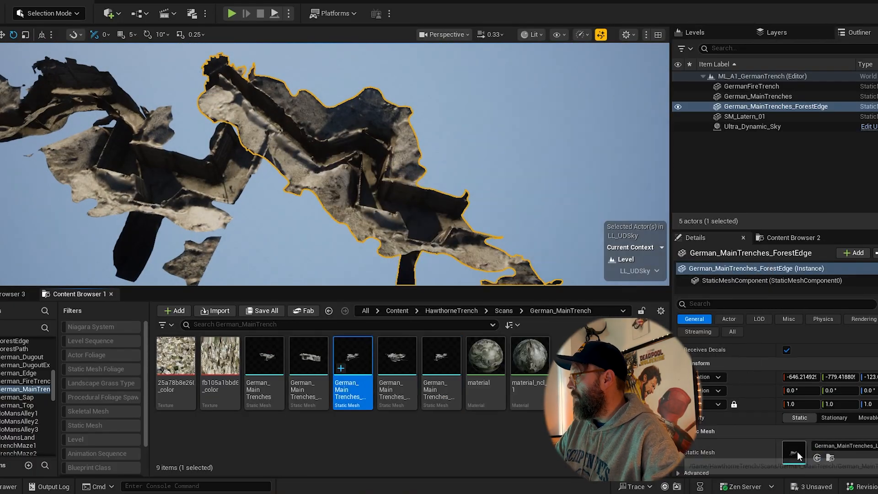
Plane-cut the ForestEdge actor's mesh at about X -175, Y -575, with the plane rotated to about -89°, 0°, -27°, keeping the long straight trench.
right_click_drag(412, 192, 393, 155)
left_click(48, 13)
left_click(58, 85)
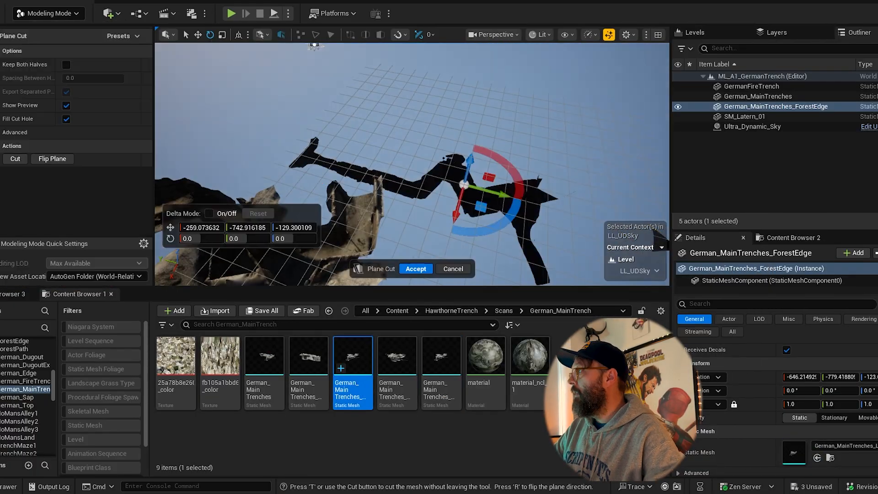
left_click_drag(500, 167, 510, 139)
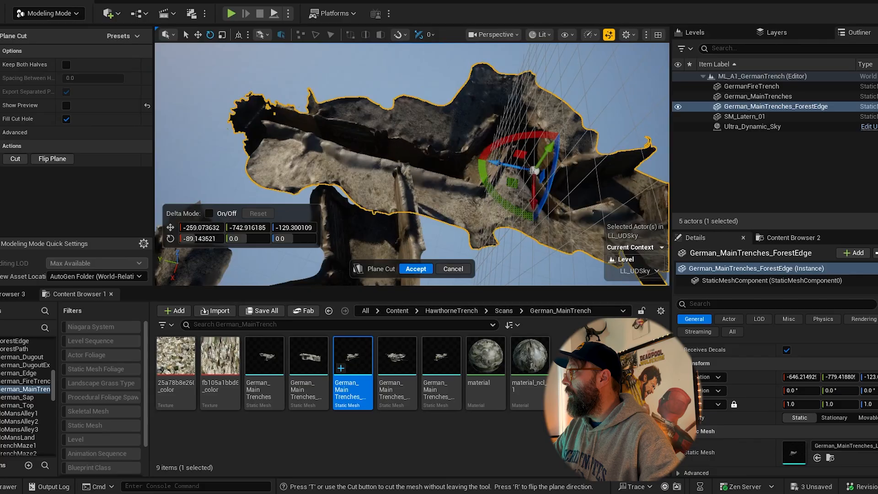
left_click_drag(527, 194, 499, 200)
right_click_drag(500, 137, 526, 156)
left_click_drag(476, 183, 376, 181)
right_click_drag(500, 137, 514, 87)
left_click_drag(292, 242, 398, 254)
right_click_drag(398, 254, 407, 302)
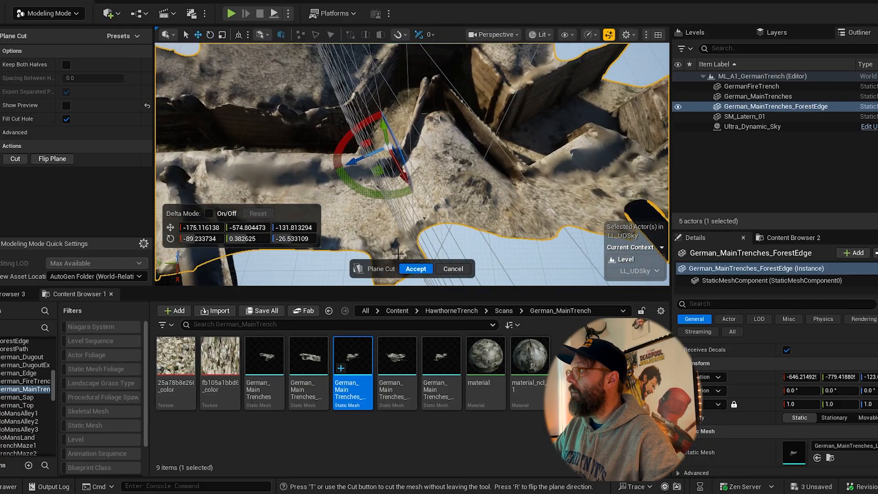
left_click(416, 268)
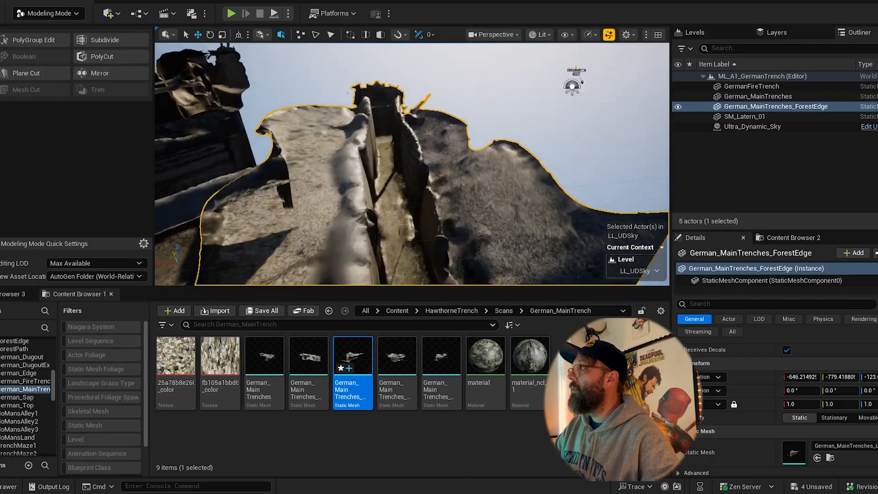
Set the trimmed straight trench's pivot at its cut end.
scroll(412, 165, "down", 5)
middle_click_drag(588, 251, 423, 220)
right_click(427, 210)
left_click(562, 402)
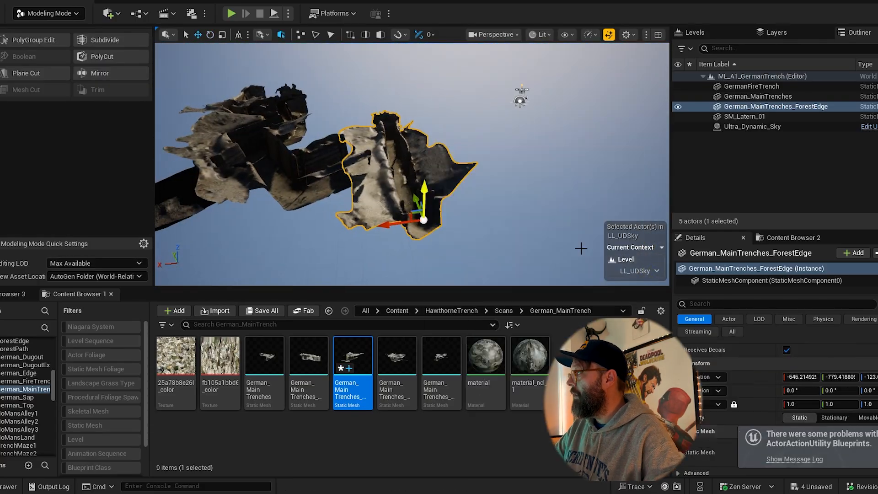
Rotate the straight trench piece to about 174° and move it to about X 357, Y -202, Z -45, against the wooden trench.
right_click_drag(581, 248, 503, 192)
key("e")
left_click_drag(478, 172, 564, 238)
key("w")
left_click_drag(458, 160, 409, 158)
mouse_move(412, 160)
right_mouse_down()
mouse_move(503, 137)
mouse_move(412, 174)
right_mouse_up()
left_click_drag(384, 192, 424, 151)
right_click_drag(423, 151, 375, 151)
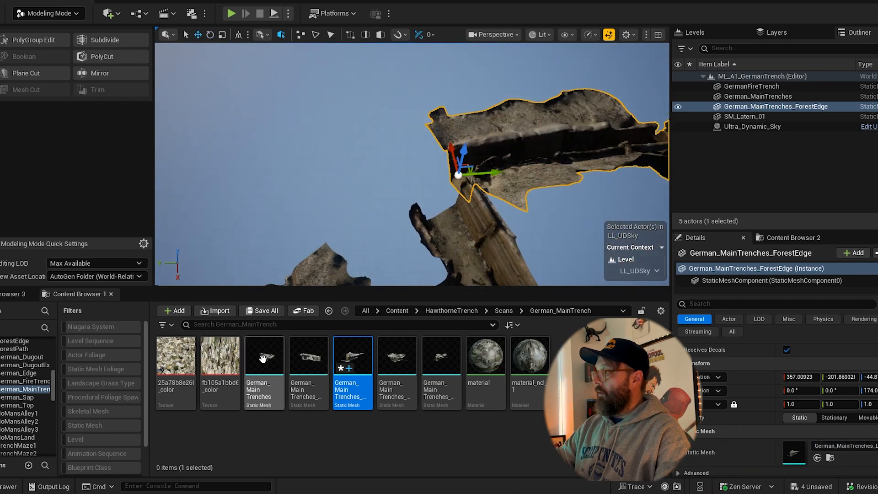
Duplicate the German_MainTrenches actor to about X -473, Y 6, and rotate the copy to about 183.5°.
left_click_drag(263, 358, 204, 227)
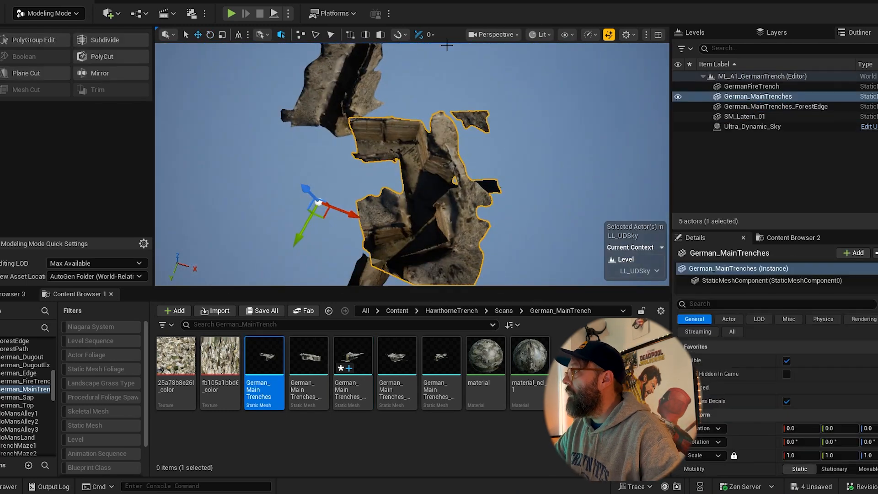
left_click_drag(343, 211, 197, 196, "alt")
key("e")
left_click_drag(197, 196, 224, 192)
key("w")
right_click_drag(224, 192, 341, 140)
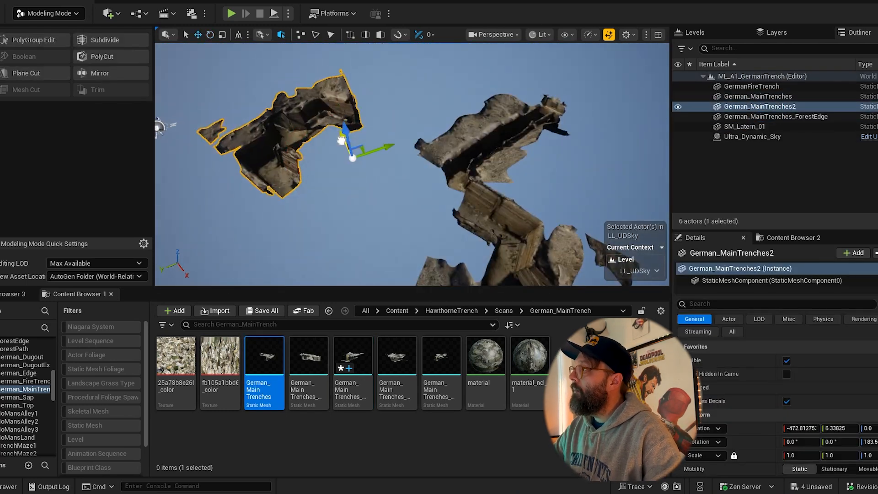
Move German_MainTrenches2 against the open end of the wooden trench so their plank walls line up.
left_click_drag(342, 141, 521, 174)
right_click_drag(521, 174, 402, 120)
left_click_drag(402, 119, 393, 122)
right_click_drag(394, 122, 608, 199)
left_click_drag(609, 200, 620, 201)
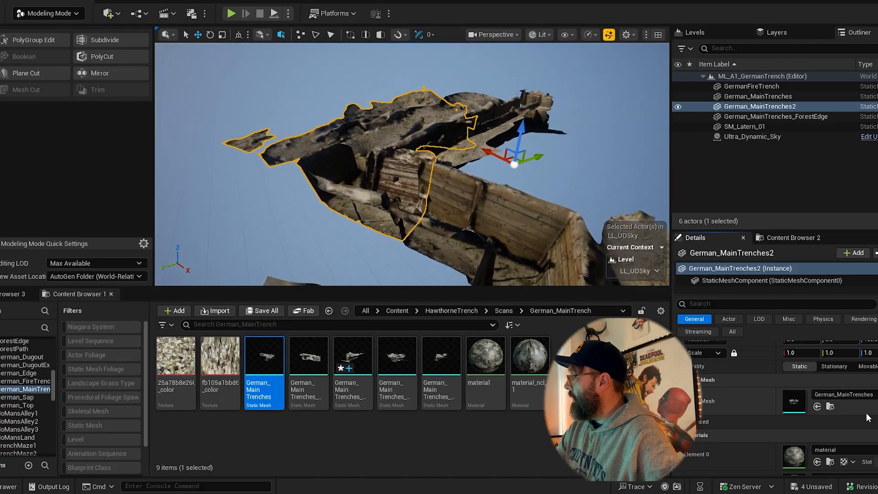
Rename the German_MainTrenches2 actor's mesh asset German_DugoutExt and duplicate it as German_DugoutExt_Corner.
key("ctrl+b")
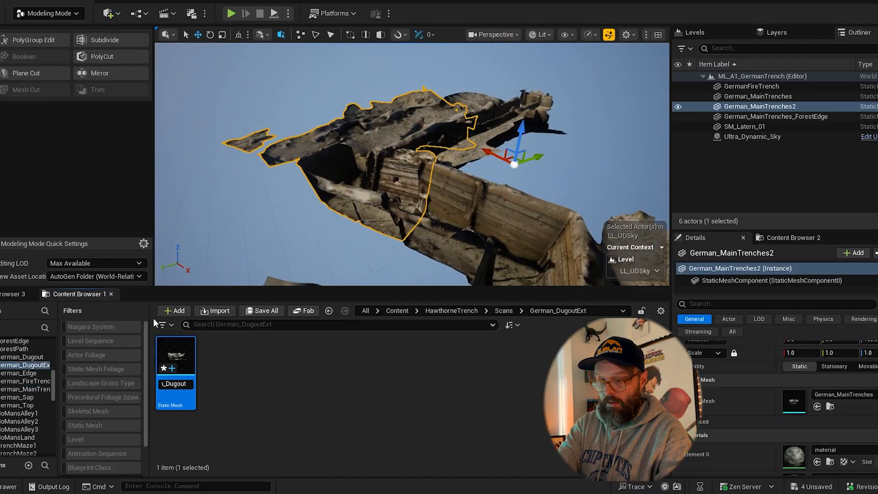
type("Ext")
key("Return")
right_click(176, 366)
left_click(229, 277)
key("Right")
key("BackSpace")
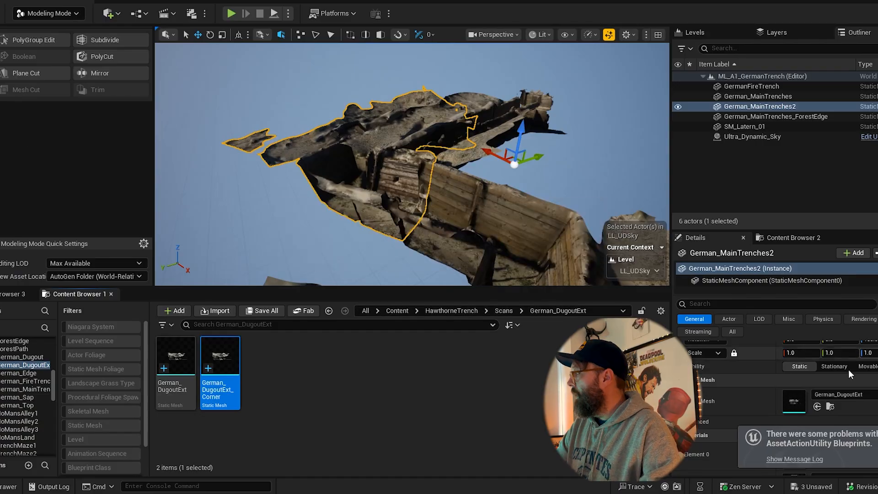
Assign German_DugoutExt_Corner to German_MainTrenches2 and plane-cut it at about X -298, Y -374, rotated to about -88°, 1°, -23°.
left_click(817, 407)
left_click(26, 73)
left_click_drag(366, 110, 316, 115)
left_click_drag(315, 147, 347, 156)
right_click_drag(412, 156, 504, 164)
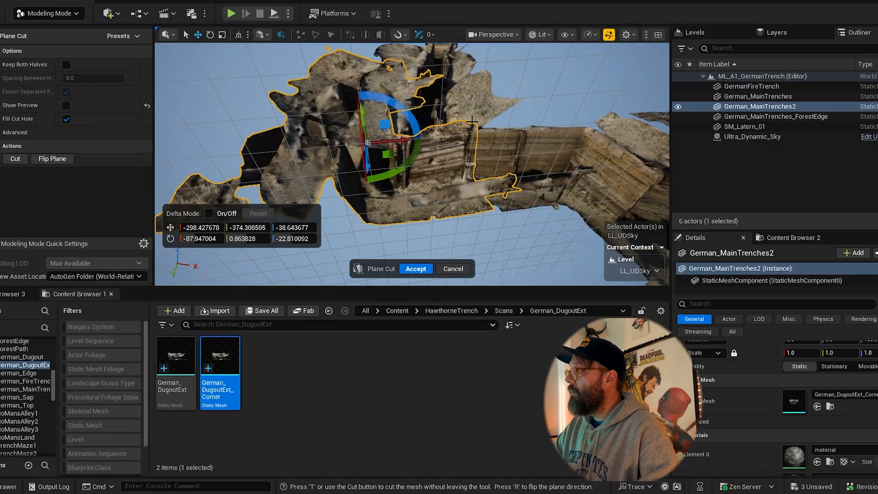
right_click_drag(384, 137, 404, 105)
key("Return")
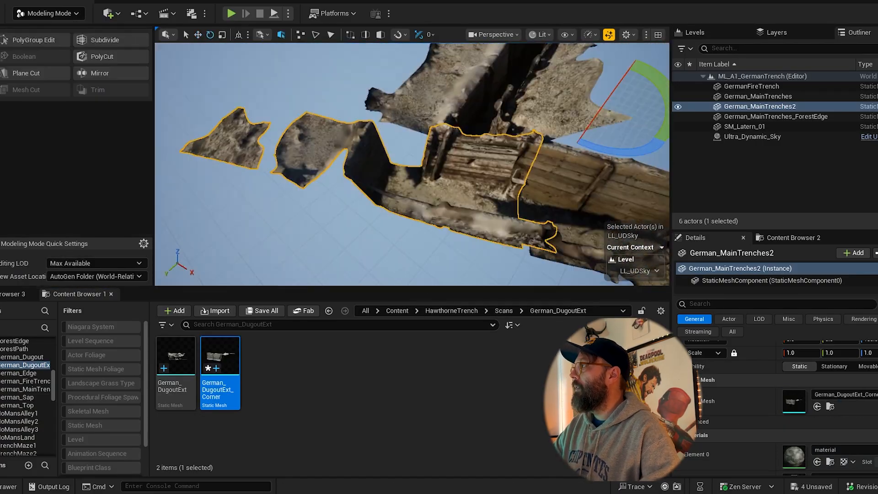
Shift the straight ForestEdge trench piece to about X 221, Y -110 to meet the trimmed corner.
left_click(412, 137)
key("w")
left_click_drag(398, 139, 389, 145)
right_click_drag(411, 155, 430, 91)
key("w")
Examine the assembled trench from inside at eye level and check it against the shot list in the TRENCHFOOT tracker.
right_click_drag(371, 134, 222, 121)
right_click_drag(431, 230, 364, 203)
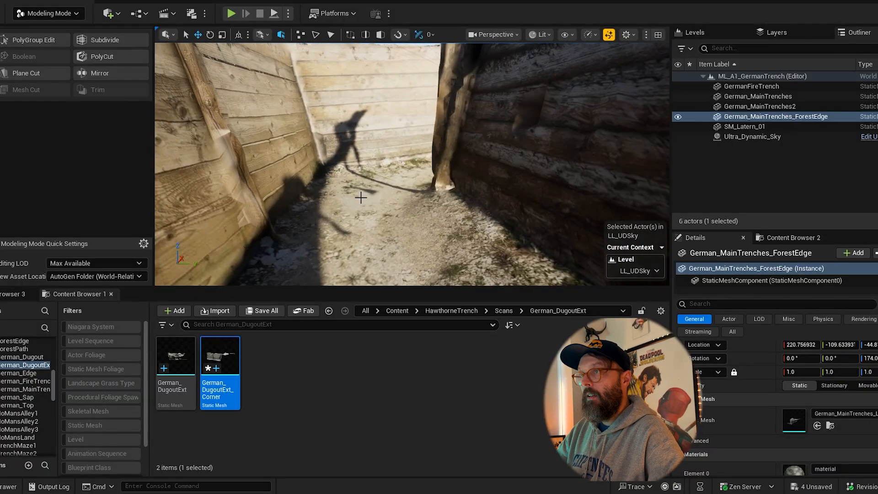
right_click_drag(357, 157, 463, 103)
mouse_move(408, 158)
right_mouse_down()
mouse_move(384, 158)
mouse_move(476, 157)
mouse_move(408, 157)
mouse_move(408, 165)
mouse_move(408, 158)
right_mouse_up()
key("alt+Tab")
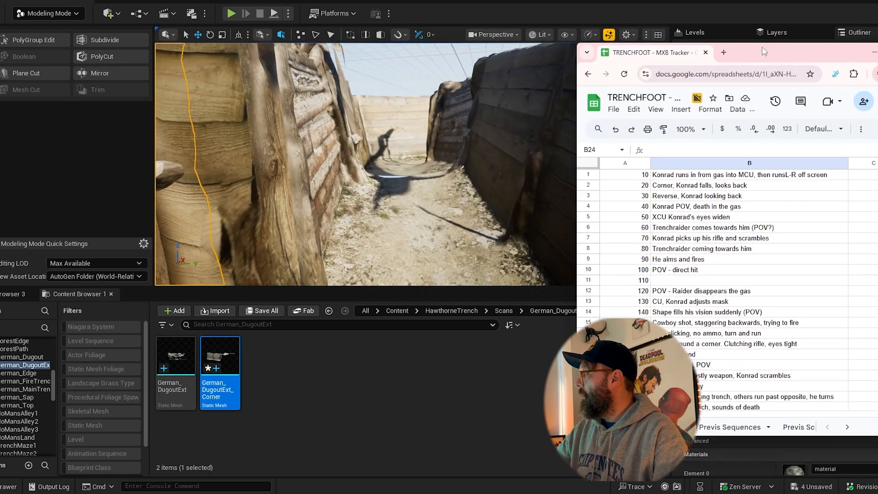
key("alt+Tab")
right_click_drag(364, 131, 364, 131)
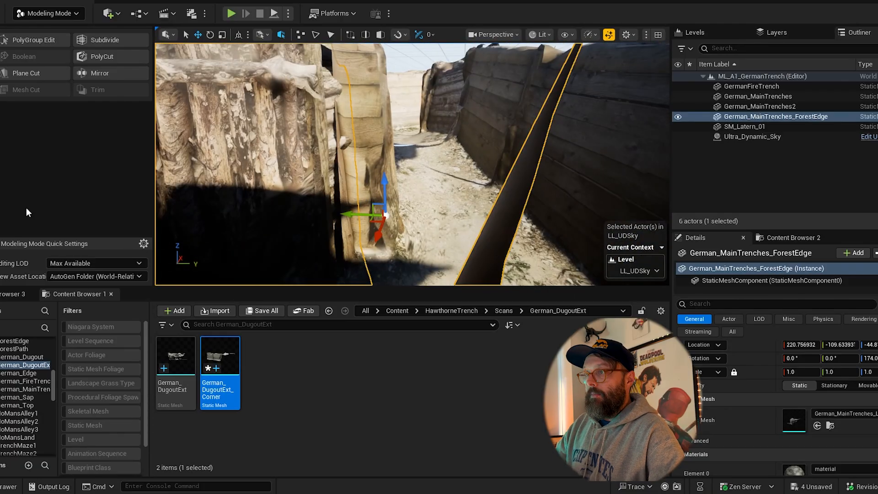
right_click_drag(230, 190, 306, 196)
Swap the ForestEdge actor's mesh back to the full German_MainTrenches scan from the German_MainTrench folder.
left_click(298, 183)
key("f")
left_click(181, 197)
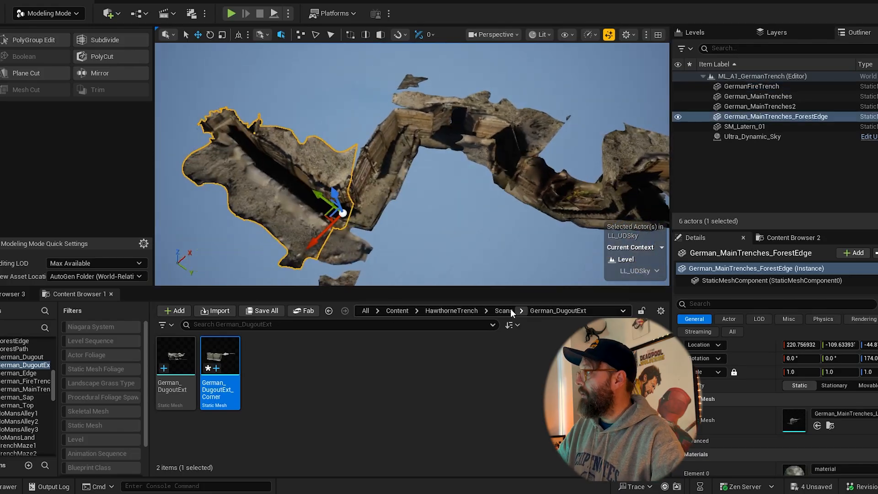
left_click(504, 311)
scroll(366, 389, "down", 3)
double_click(354, 366)
left_click_drag(270, 357, 795, 420)
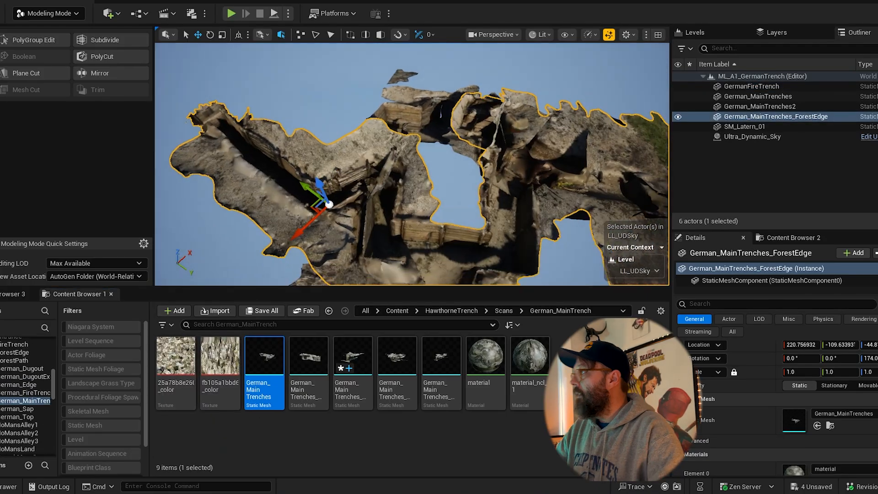
Swap the ForestEdge actor's mesh to German_MainTrenches_Story2 and shift the piece to about X -51, Y -768.
left_click_drag(307, 186, 252, 155)
right_click_drag(275, 182, 292, 192)
right_click(267, 357)
left_click(473, 443)
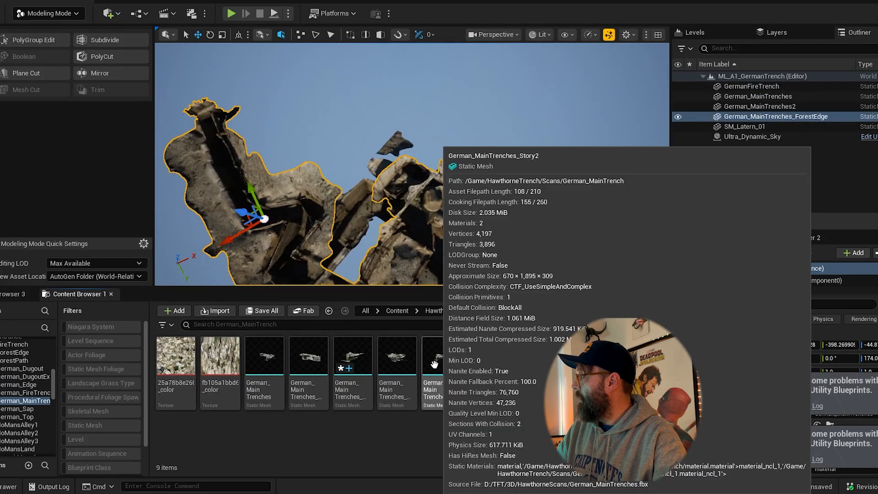
left_click_drag(449, 381, 794, 420)
right_click_drag(348, 183, 320, 211)
left_click_drag(313, 132, 288, 68)
left_click_drag(268, 110, 206, 149)
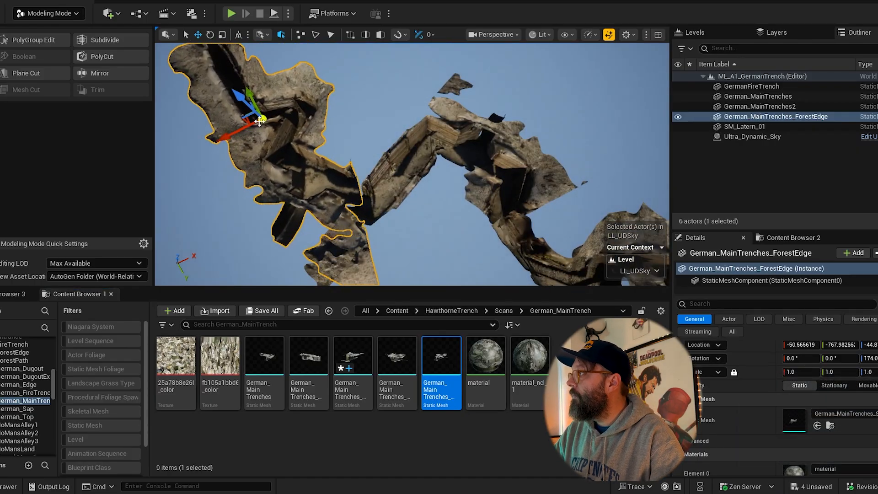
Assign the full German_MainTrenches scan to the ForestEdge actor, rotate it to about 175° and reposition it against the neighbouring trench.
left_click_drag(264, 357, 795, 420)
right_click_drag(320, 174, 348, 192)
left_click_drag(353, 139, 388, 186)
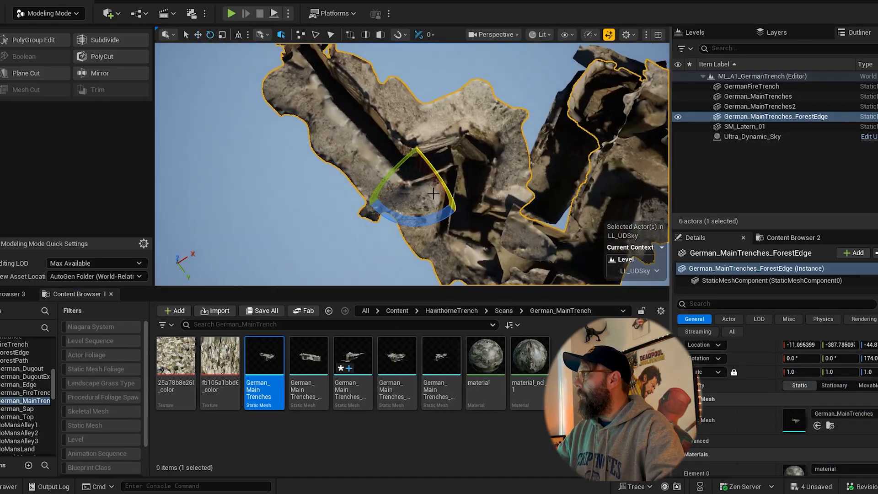
left_click_drag(430, 217, 407, 220)
key("w")
left_click_drag(402, 169, 376, 110)
Assign German_MainTrenches_Story2 to the ForestEdge actor and move it to about X -13, Y -666.
left_click_drag(441, 356, 795, 420)
right_click_drag(412, 174, 348, 215)
left_click_drag(338, 243, 323, 260)
right_click_drag(323, 261, 503, 91)
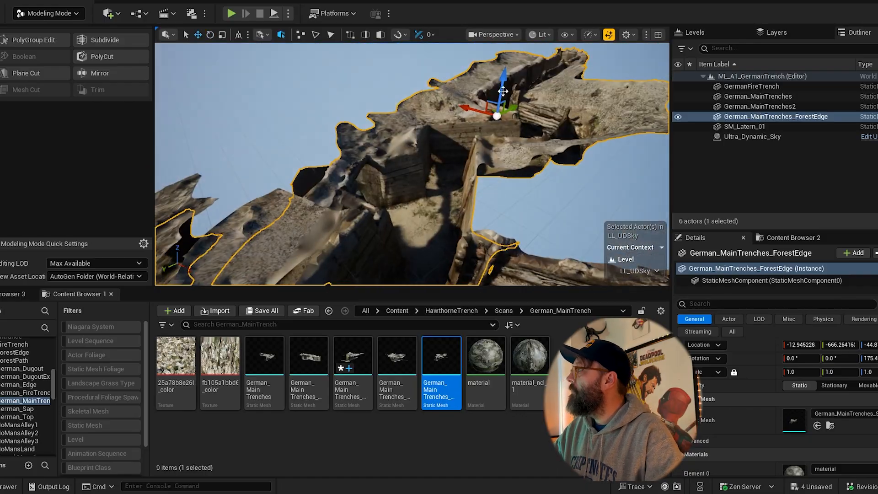
Align the ForestEdge piece with the adjoining trench at about X 45, Y -609, Z -1, rotated to about 183°.
left_click_drag(503, 91, 505, 73)
right_click_drag(505, 73, 411, 59)
left_click(567, 137)
right_click_drag(567, 137, 578, 96)
key("h")
left_click(411, 115)
key("w")
left_click_drag(376, 102, 482, 153)
key("ctrl+z")
key("ctrl+z")
key("ctrl+h")
right_click_drag(482, 153, 434, 122)
left_click(435, 122)
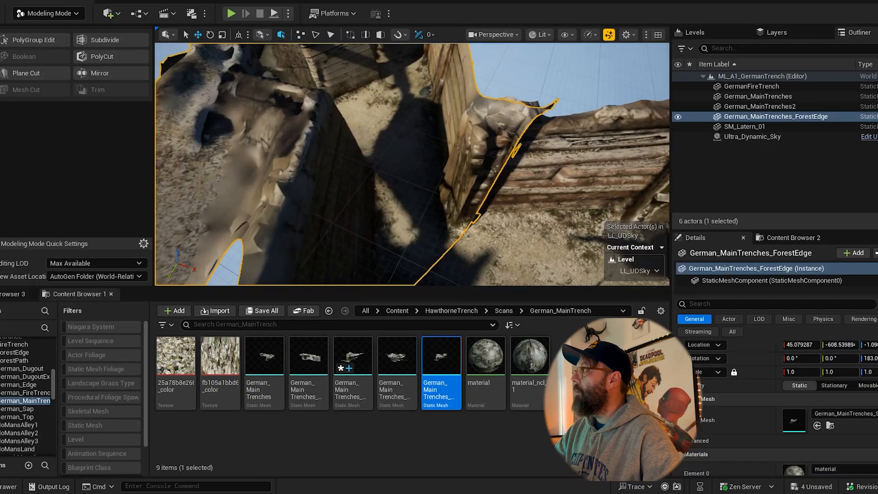
Cover the opening in the trench wall with SM_WoodBoards_2x2_01 at 0.75 scale and duplicate the panel alongside it.
right_click_drag(448, 158, 372, 174)
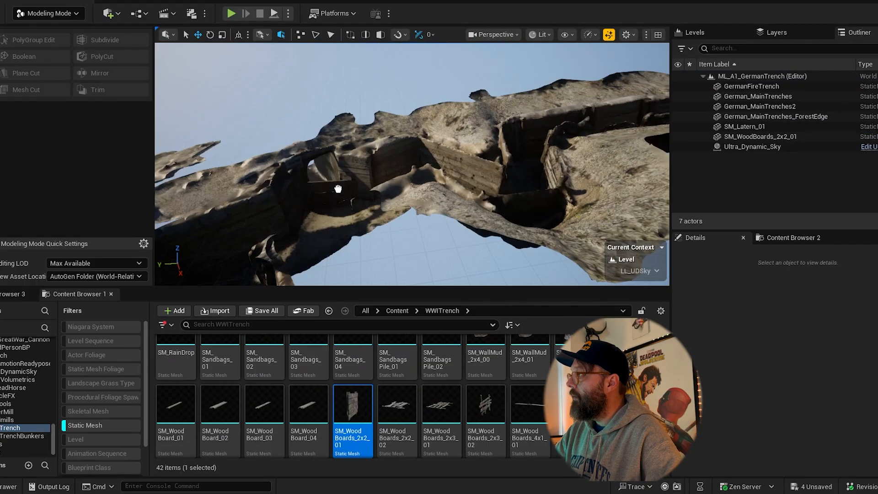
left_click(338, 189)
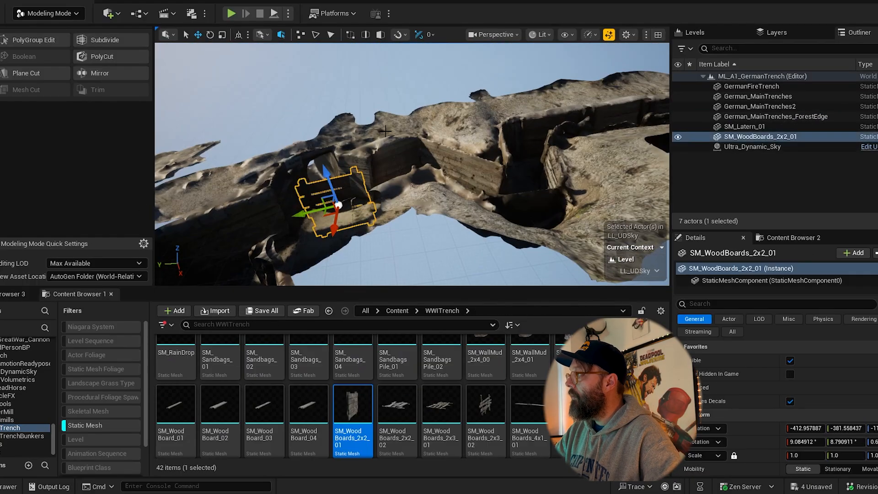
key("f")
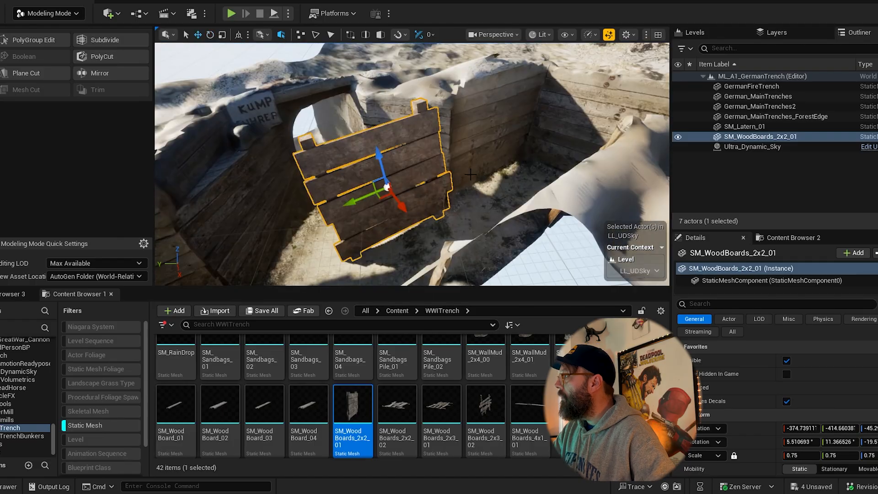
left_click_drag(354, 189, 217, 206, "alt")
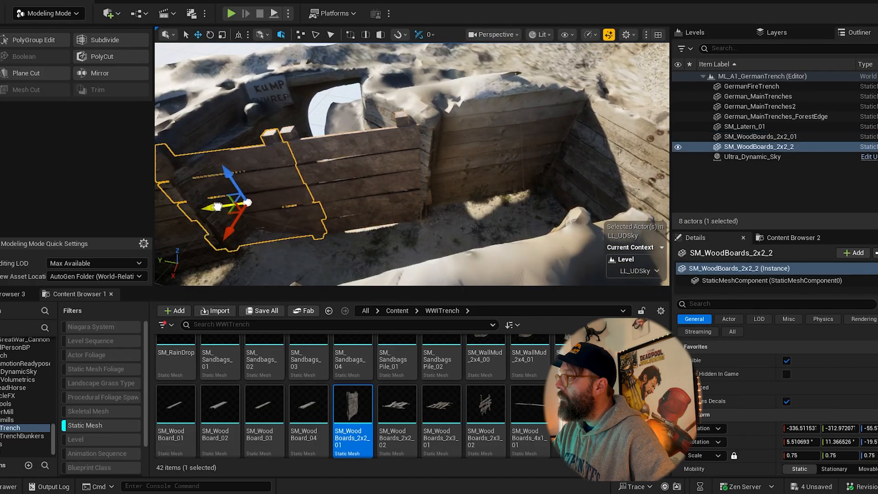
right_click_drag(321, 147, 437, 205)
left_click(437, 205, "ctrl")
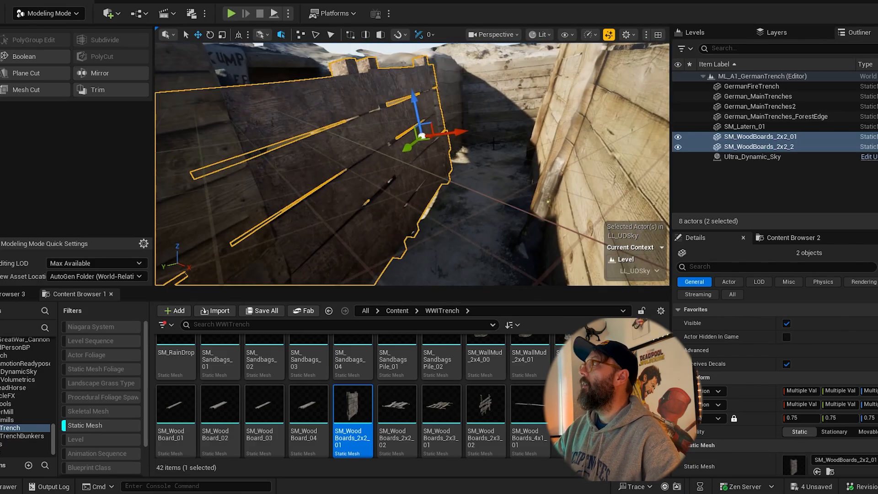
scroll(494, 143, "down", 4)
middle_click_drag(493, 143, 457, 188)
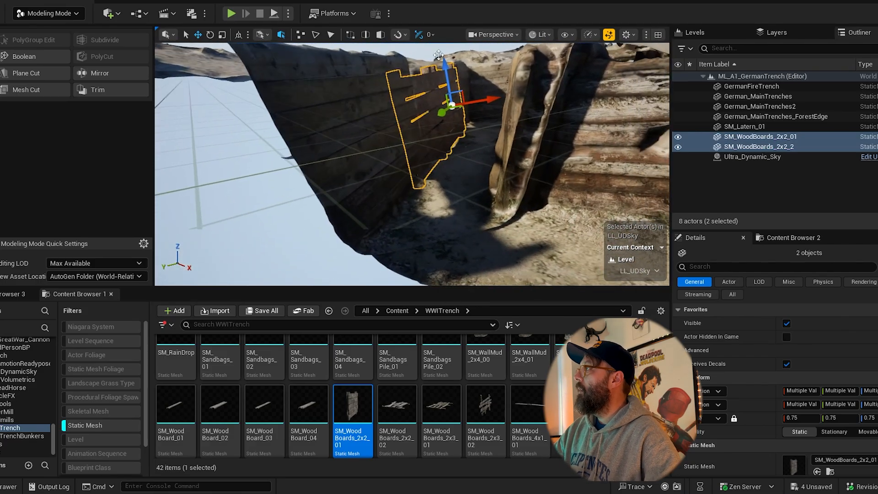
left_click(439, 55)
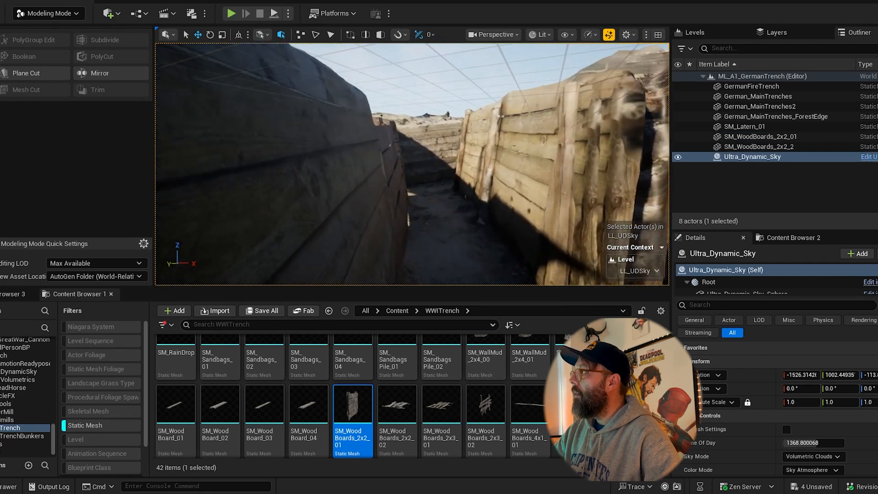
right_click_drag(412, 164, 558, 166)
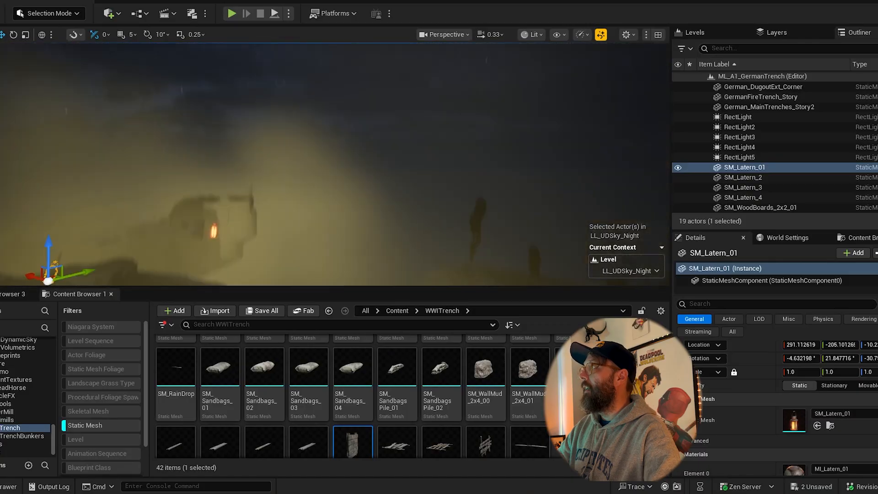
Place another SM_WoodBoards_2x2_01 panel at the trench edge near the lit lantern, at about X 434, Y 95, Z 33.
scroll(334, 165, "down", 5)
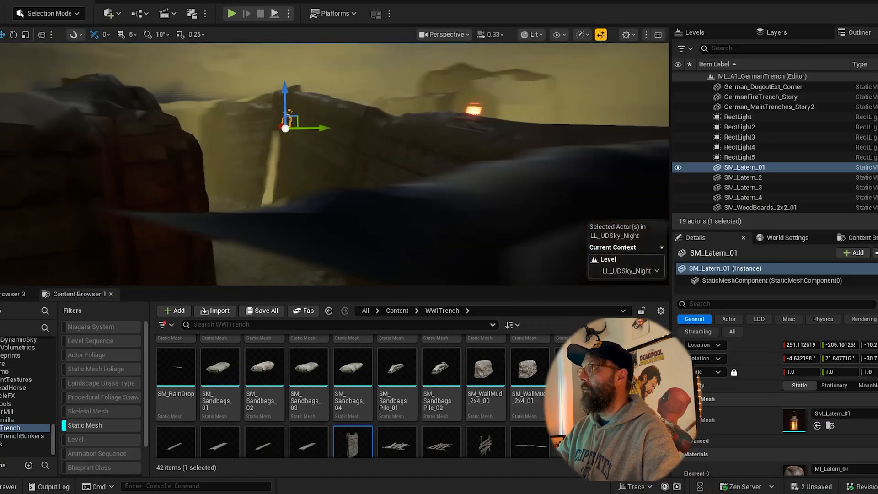
right_click_drag(334, 165, 457, 161)
right_click_drag(247, 160, 229, 151)
right_click_drag(364, 110, 365, 111)
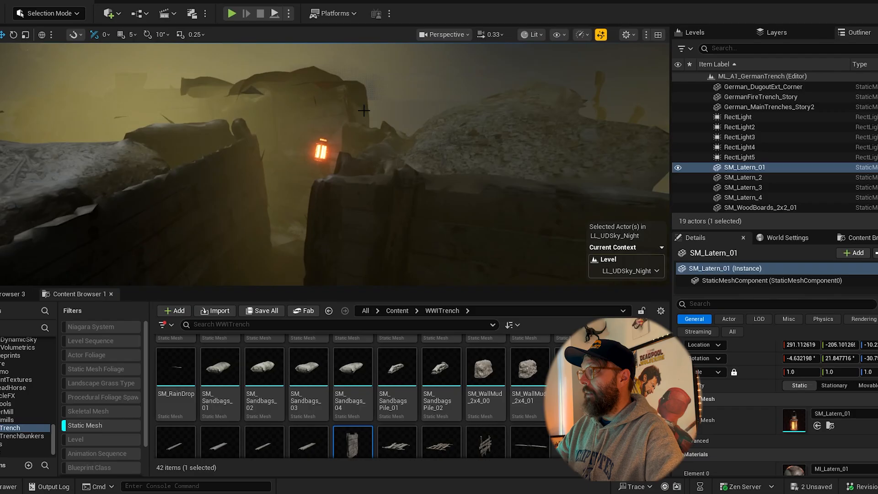
left_click_drag(361, 443, 151, 156)
middle_click_drag(236, 153, 424, 157)
key("e")
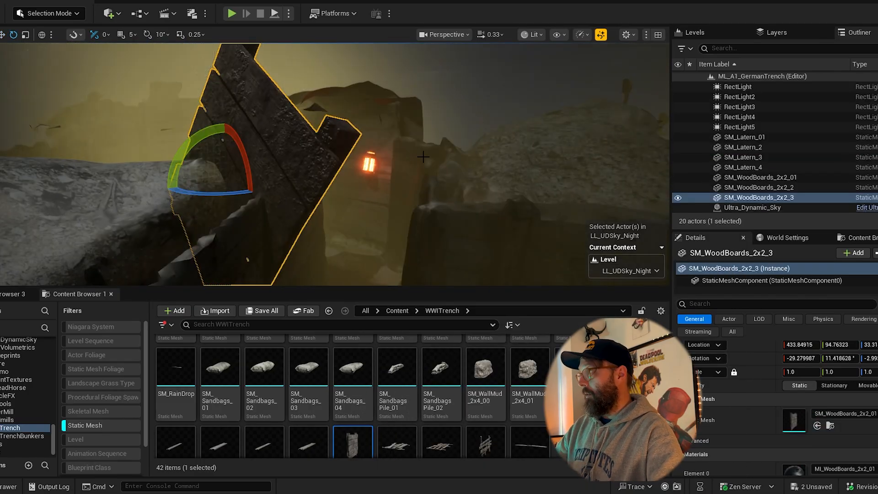
Straighten the new board panel in local space with zero tilt and about -135° yaw, and scale it to 0.75.
left_click(41, 35)
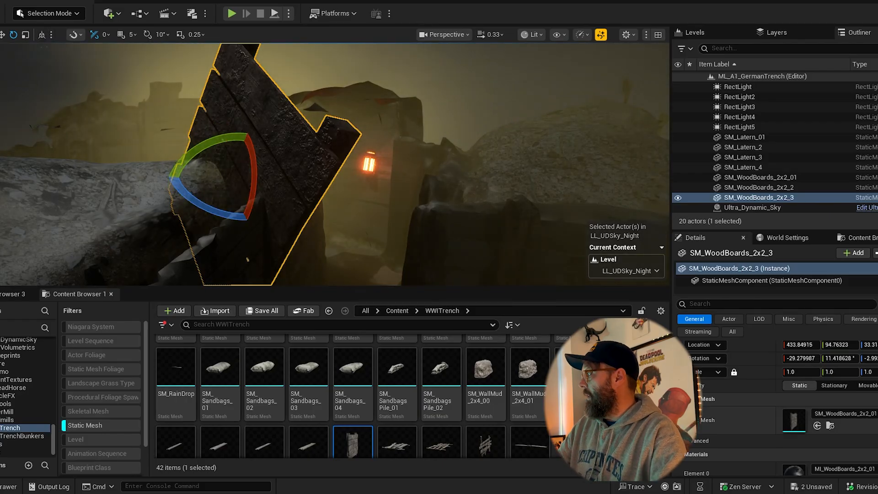
scroll(741, 403, "down", 1)
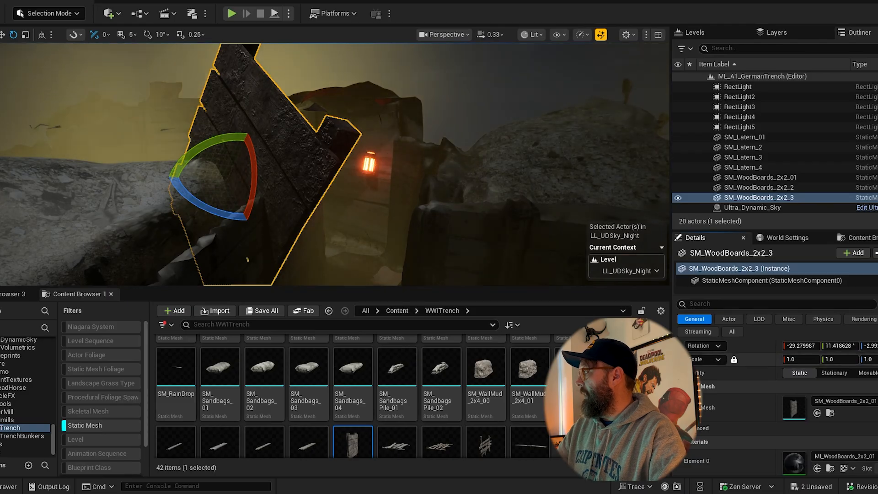
left_click(877, 346)
left_click_drag(224, 191, 298, 191)
right_click_drag(297, 191, 315, 188)
left_click_drag(313, 188, 282, 192)
key("w")
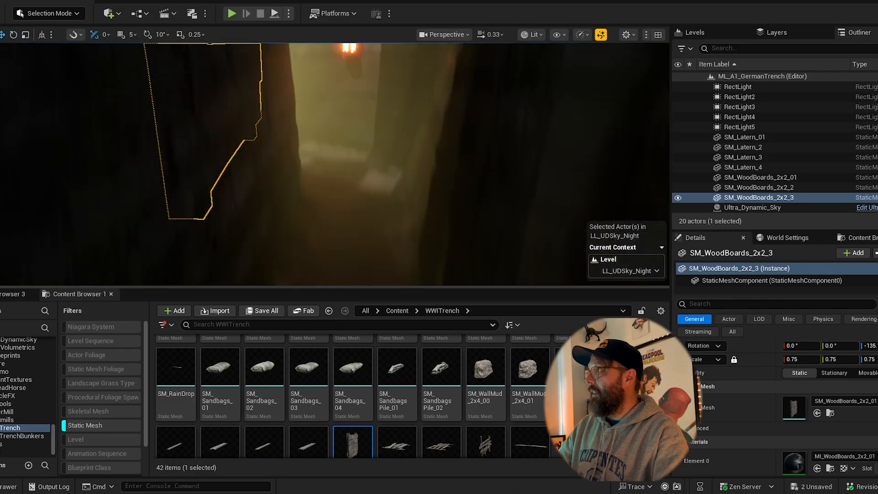
right_click_drag(283, 183, 261, 211)
right_click_drag(329, 174, 320, 183)
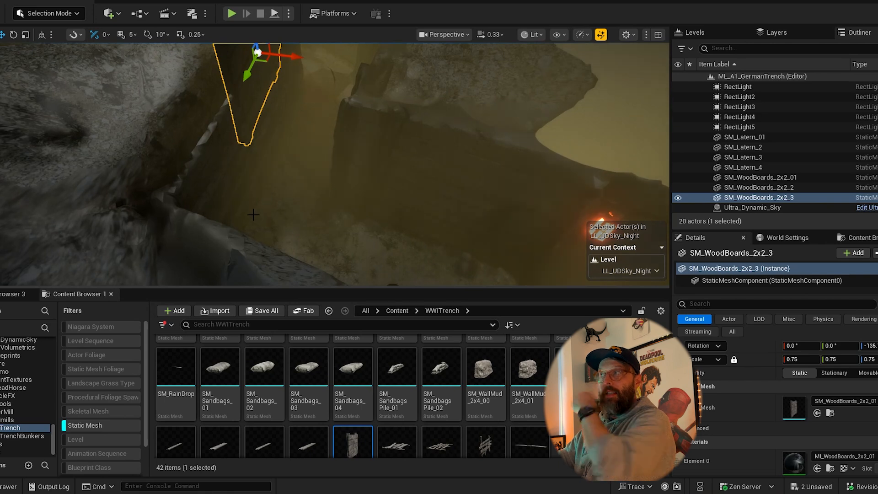
right_click_drag(277, 193, 356, 215)
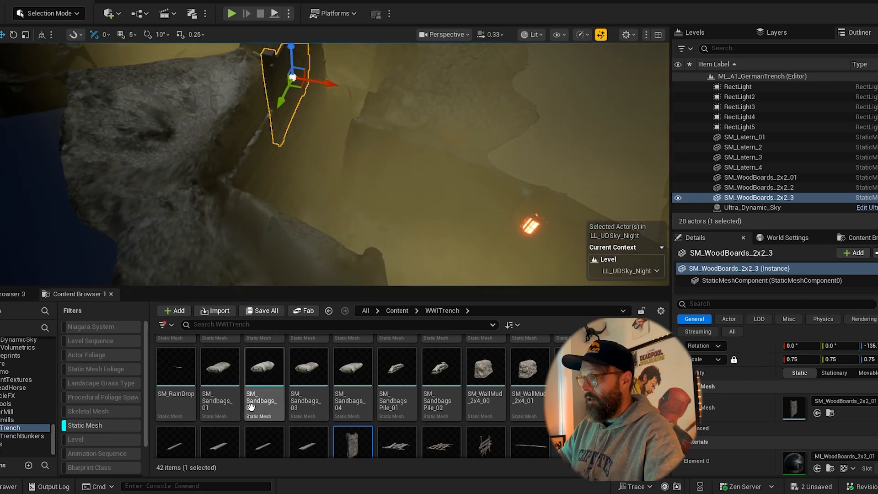
Open the MetaHumans content folder and turn off the Static Mesh filter to show its character folders.
scroll(53, 425, "up", 3)
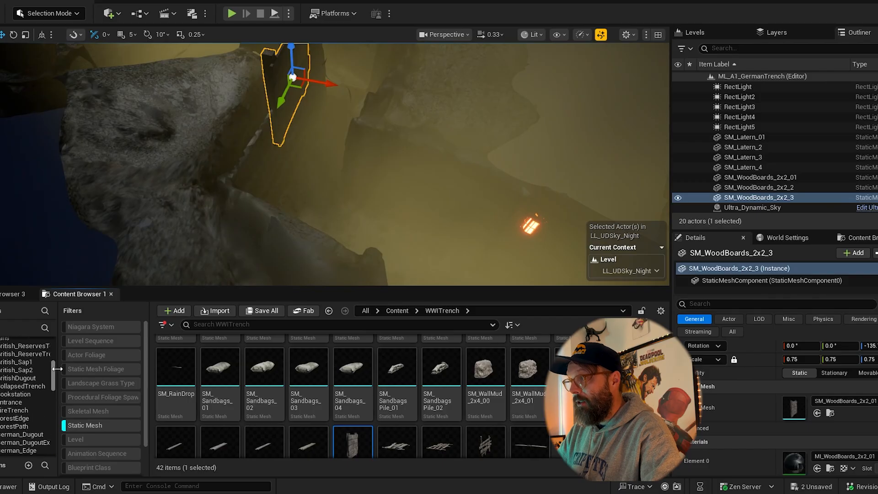
scroll(57, 369, "up", 10)
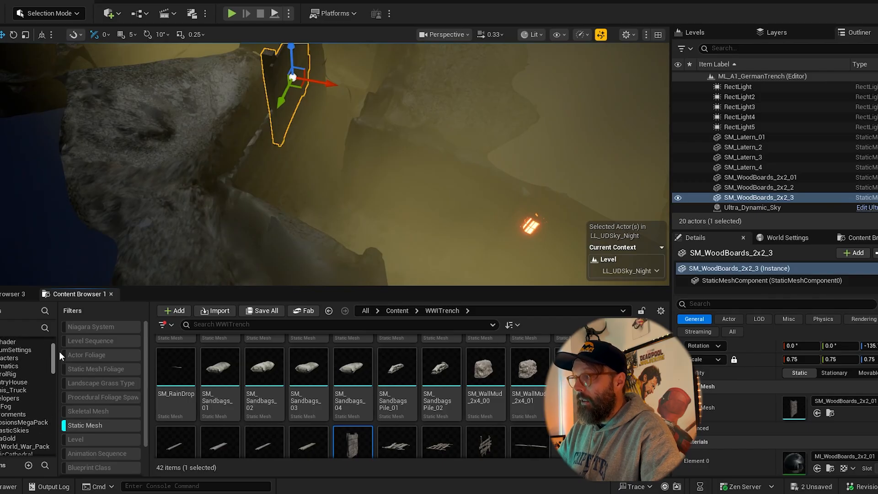
scroll(33, 381, "down", 1)
scroll(53, 369, "down", 5)
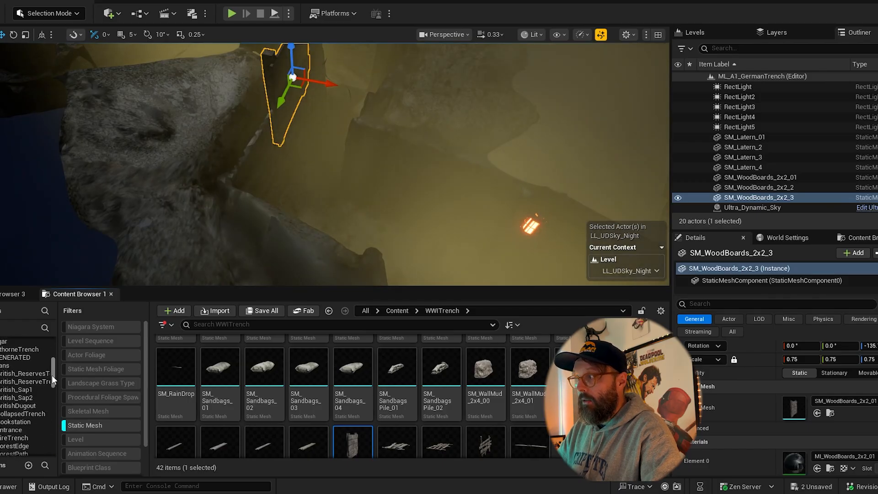
left_click_drag(51, 381, 48, 411)
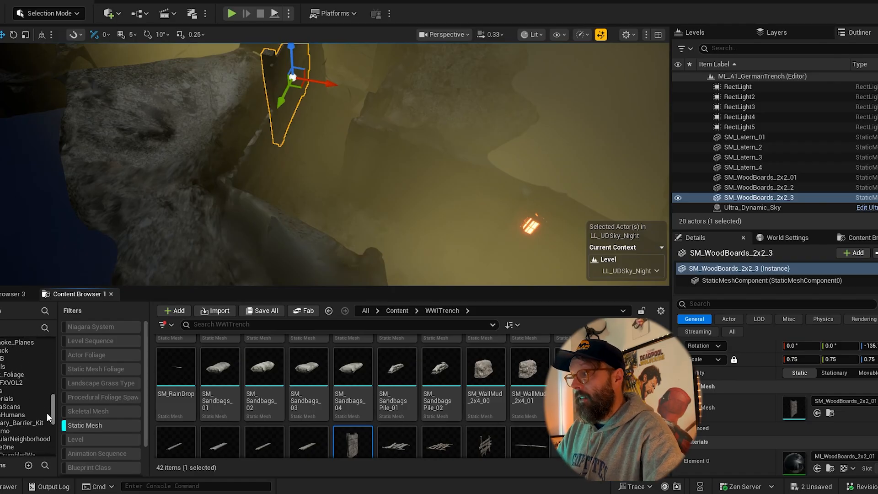
scroll(46, 412, "down", 3)
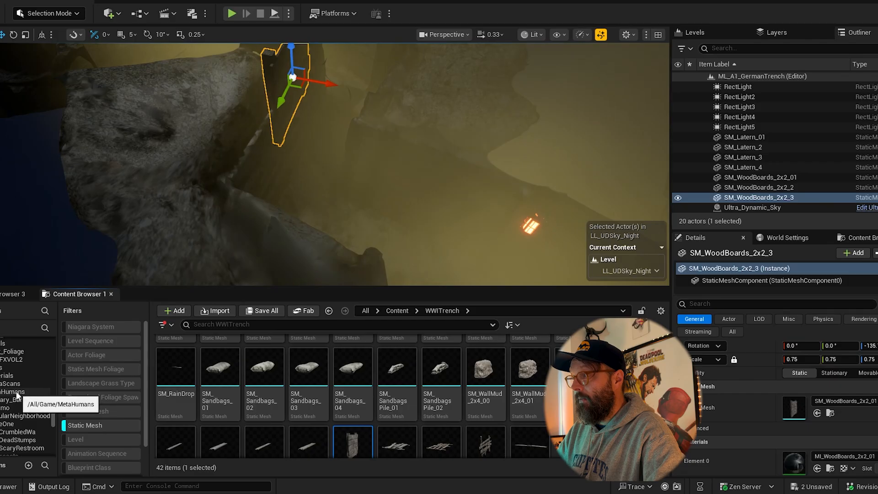
left_click(21, 392)
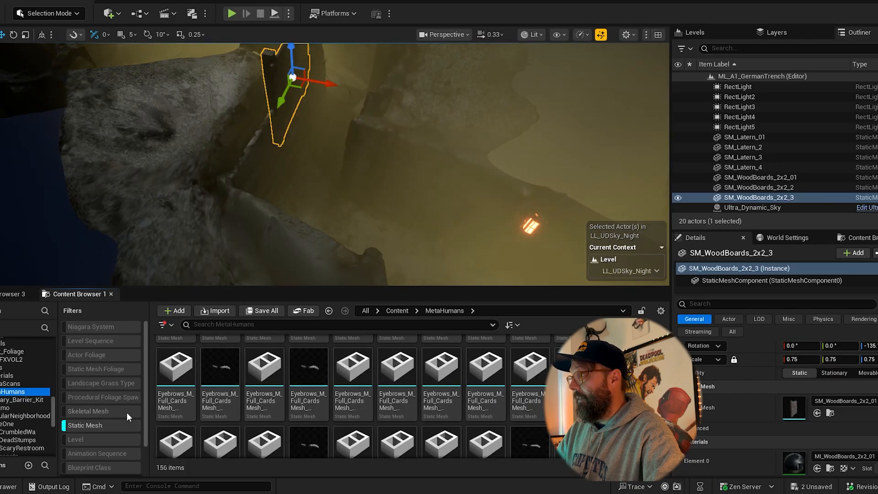
left_click(122, 425)
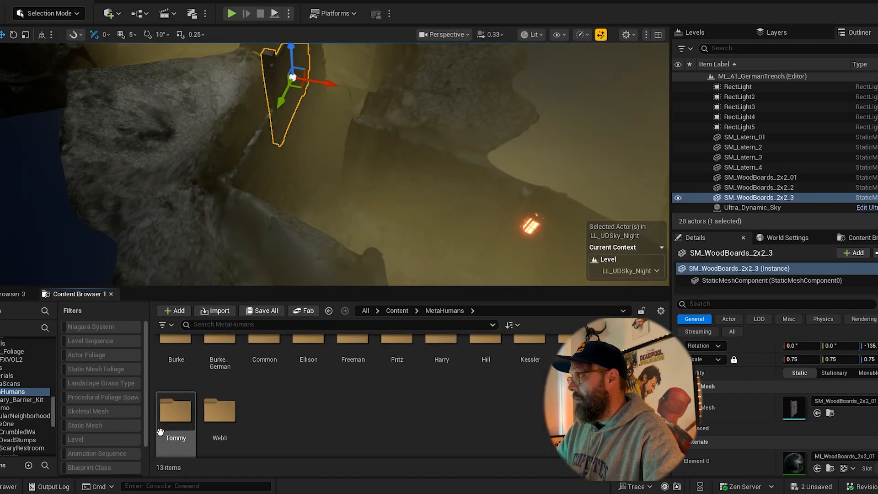
Place BP_Tommy from the Tommy folder in the trench beside the board panel and frame the figure.
double_click(176, 402)
left_click_drag(466, 291, 320, 199)
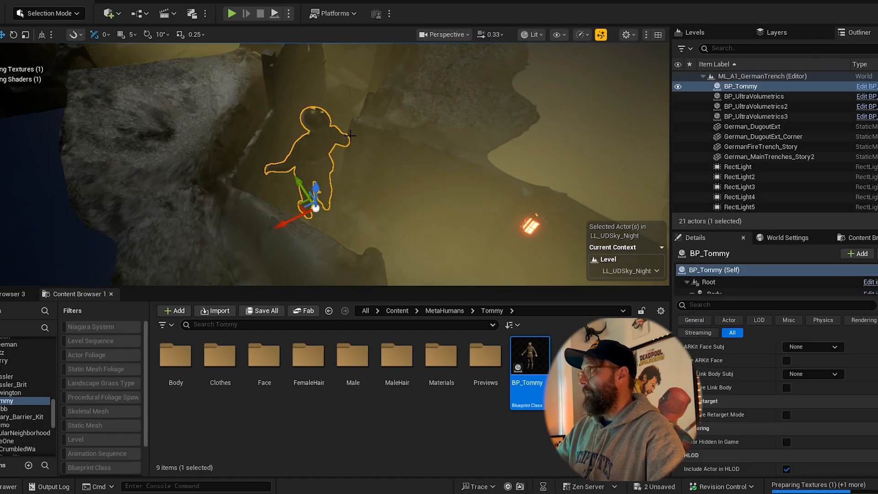
key("f")
right_click_drag(320, 199, 343, 192)
scroll(373, 137, "down", 5)
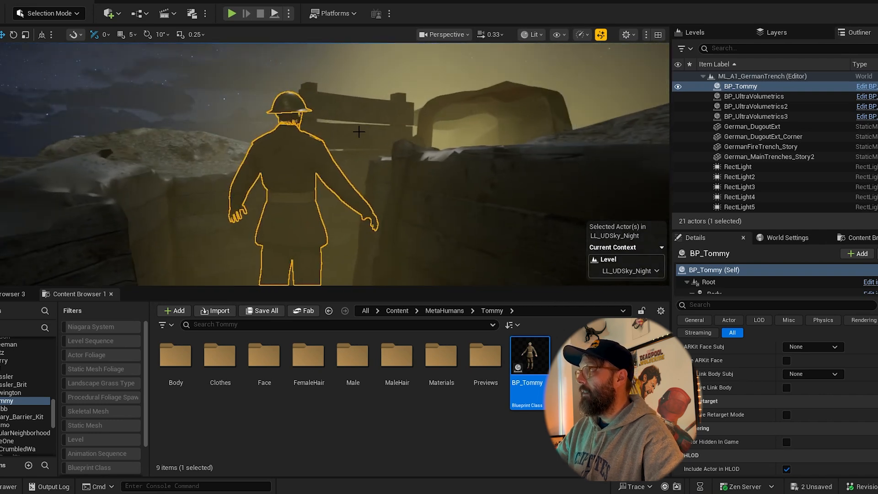
Duplicate the board panel along the trench wall to about X 483, Y -7, Z 48.
left_click(373, 138)
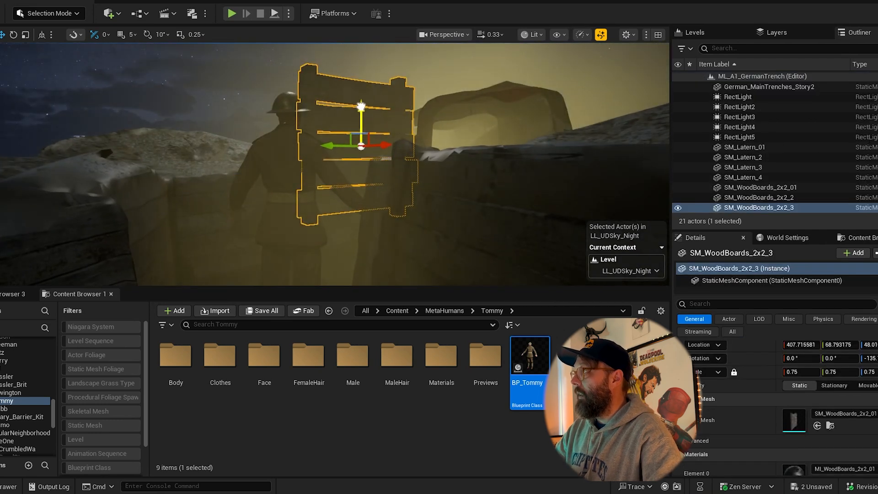
left_click_drag(330, 150, 215, 155, "alt")
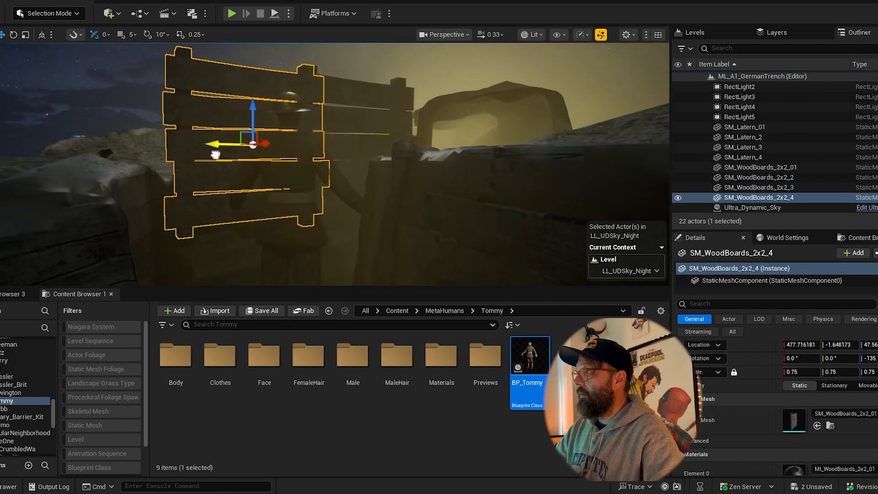
right_click_drag(392, 115, 435, 101)
right_click_drag(278, 139, 173, 158)
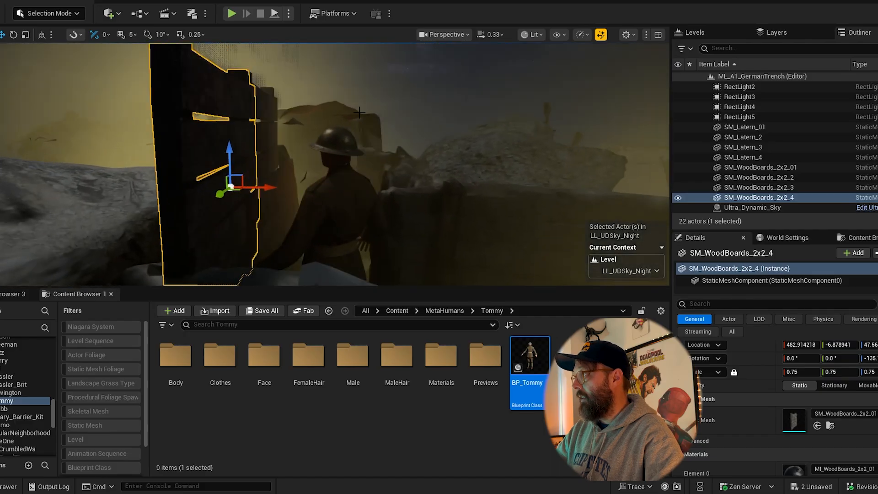
Remove the soldier figure and duplicate the board panel to about X 491, Y -108, rotated to about -204°.
left_click(348, 206)
left_click(206, 206)
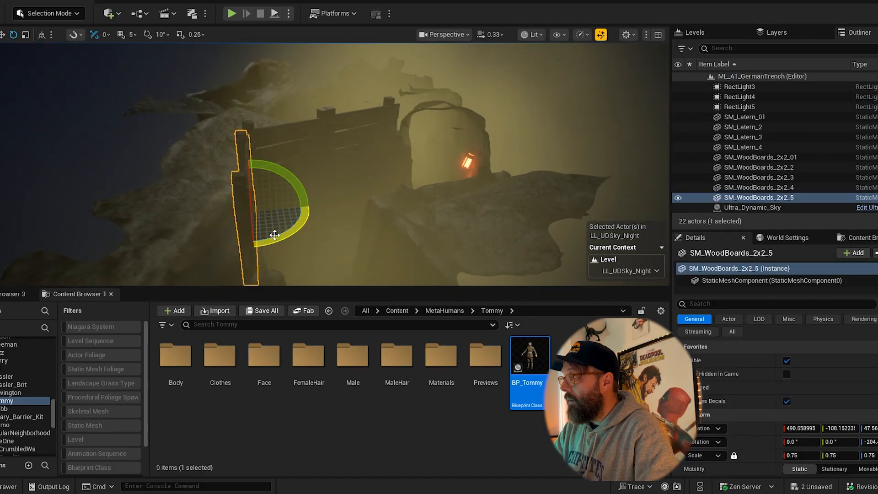
right_click_drag(279, 219, 313, 98)
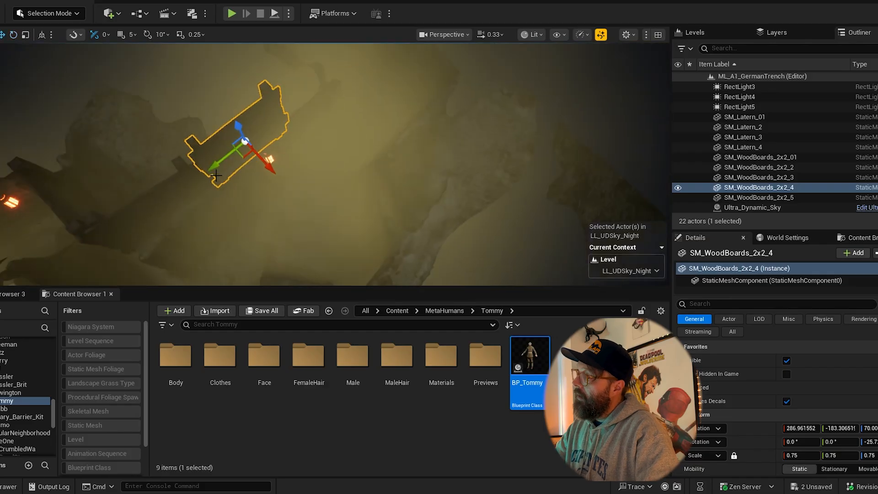
Duplicate more SM_WoodBoards_2x2 panels and arrange them side by side to line the trench walls.
left_click_drag(216, 175, 274, 152)
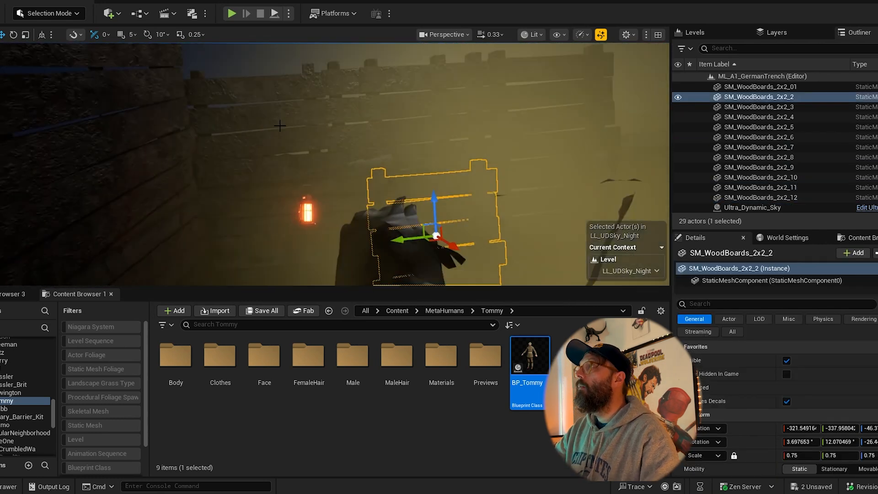
left_click(284, 119)
left_click(405, 115)
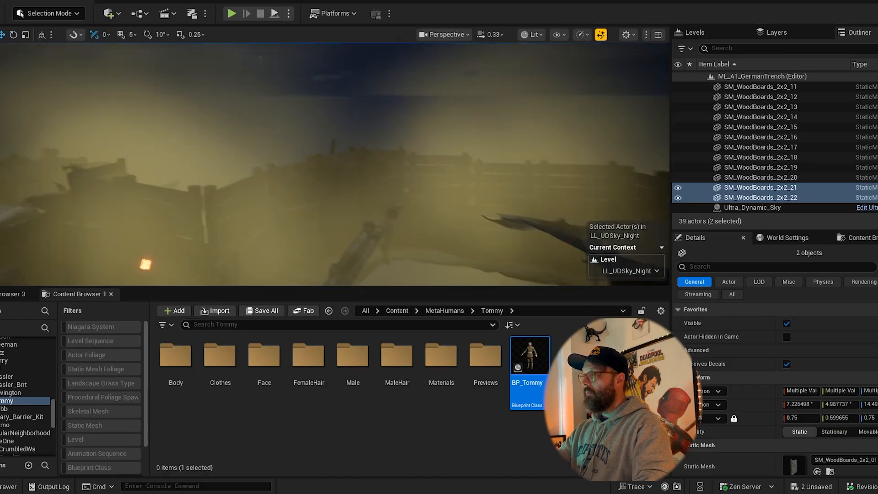
Place SM_SandbagsPile_02 from the WWITrench static meshes on the trench edge at about X 561, Y -140, Z 16, and rotate it into line.
right_click_drag(334, 165, 220, 192)
scroll(42, 413, "down", 4)
left_click(28, 428)
left_click(85, 425)
scroll(352, 393, "down", 5)
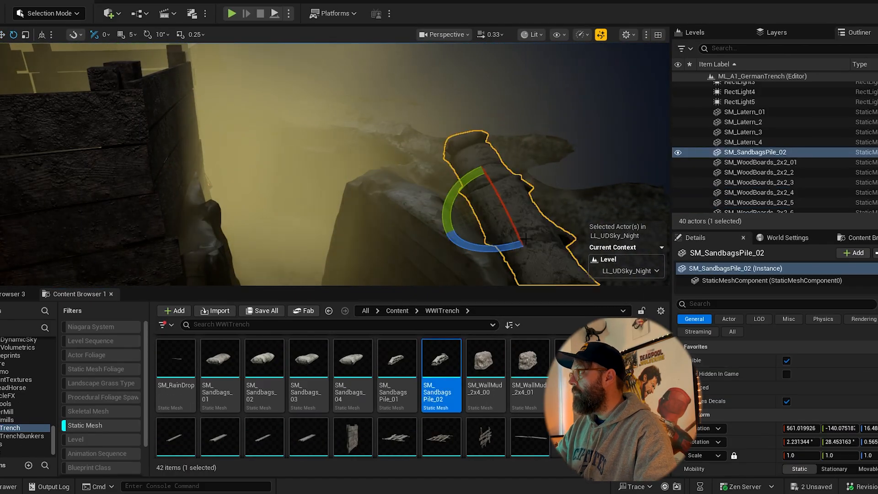
left_click_drag(508, 238, 514, 239)
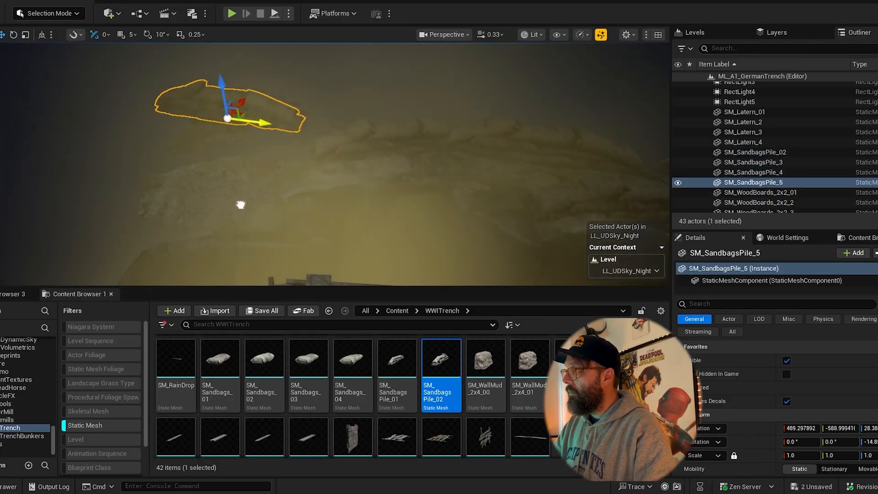
Duplicate the sandbag pile along the trench rim near X 489, Y -589, adjust its placement, and undo the last change.
right_click_drag(413, 183, 320, 182)
left_click_drag(232, 96, 247, 119)
key("w")
left_click_drag(337, 210, 177, 117)
key("ctrl+z")
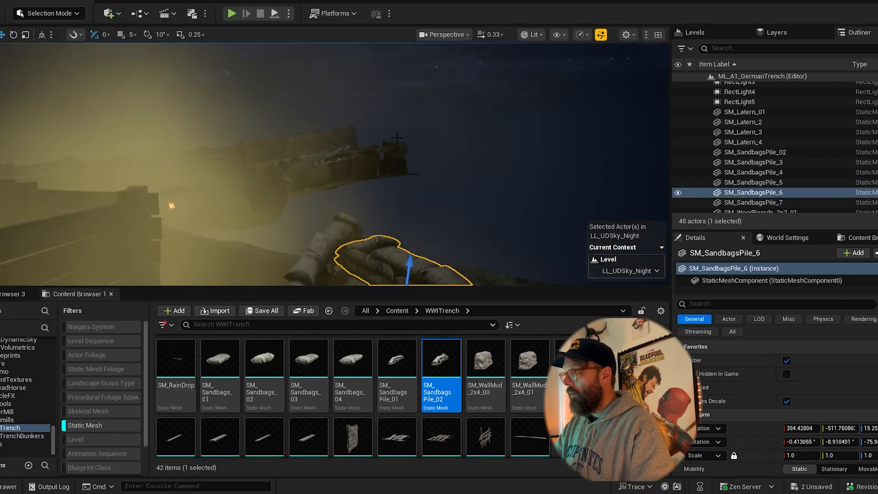
Rotate a sandbag pile on the trench rim to follow the edge.
right_click_drag(397, 138, 439, 192)
left_click(247, 155)
key("e")
left_click_drag(274, 177, 174, 124)
key("w")
right_click_drag(175, 123, 219, 123)
Duplicate a sandbag pile onto the opposite rim, rotate it about 101°, and position it around X -217, Y -443, Z 15.
left_click_drag(99, 64, 229, 133, "alt+shift")
left_click_drag(180, 119, 201, 115, "shift")
key("e")
left_click_drag(138, 99, 226, 79)
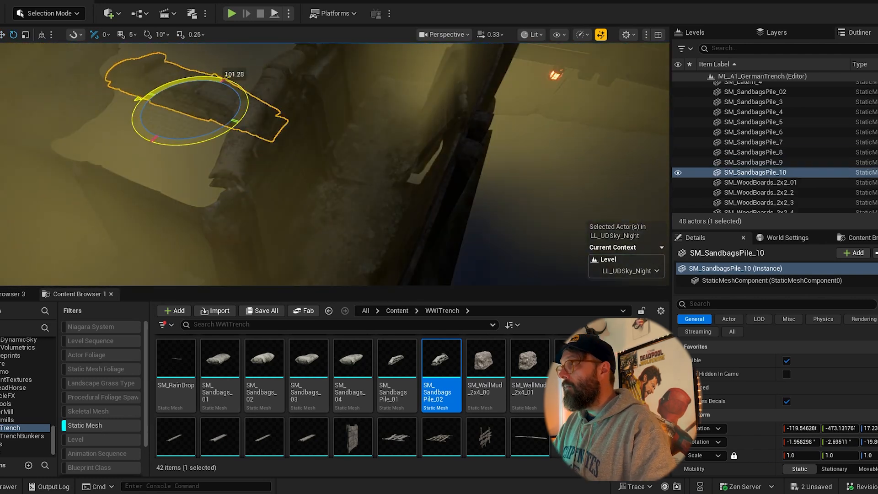
left_click_drag(126, 202, 110, 212)
key("w")
left_click_drag(55, 169, 58, 188)
right_click_drag(58, 187, 114, 165)
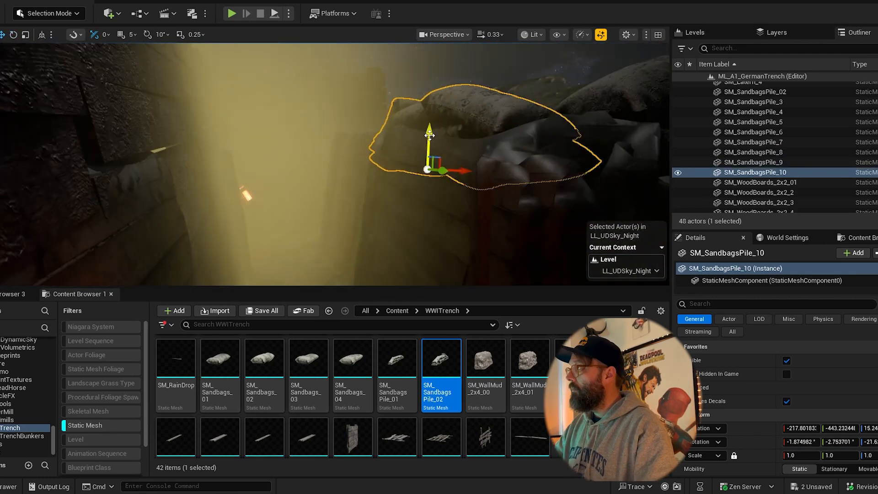
Stack sandbag pile duplicates above the last pile, placing the top one at about X -194, Y -482, Z 51.
left_click_drag(430, 136, 456, 122, "alt")
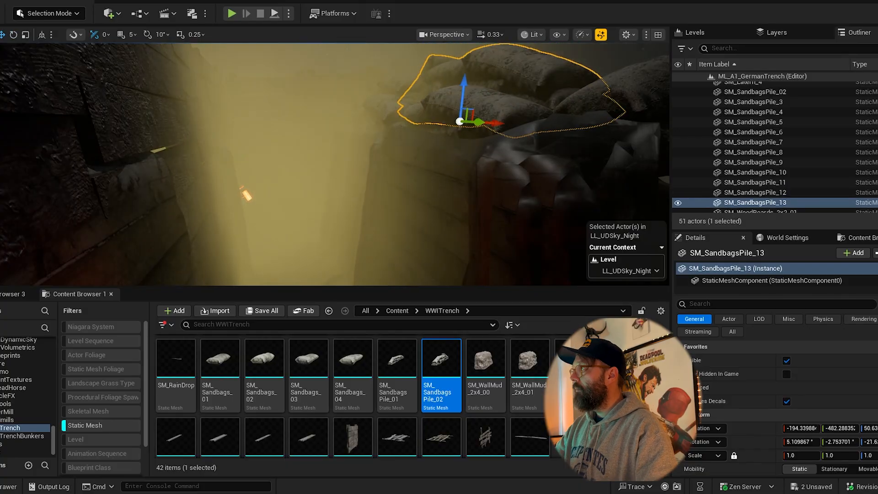
right_click_drag(456, 122, 193, 178)
left_click(348, 228)
Duplicate a sandbag pile to about X -260, Y -590, Z 32 and rotate it about 87° around the trench corner.
key("e")
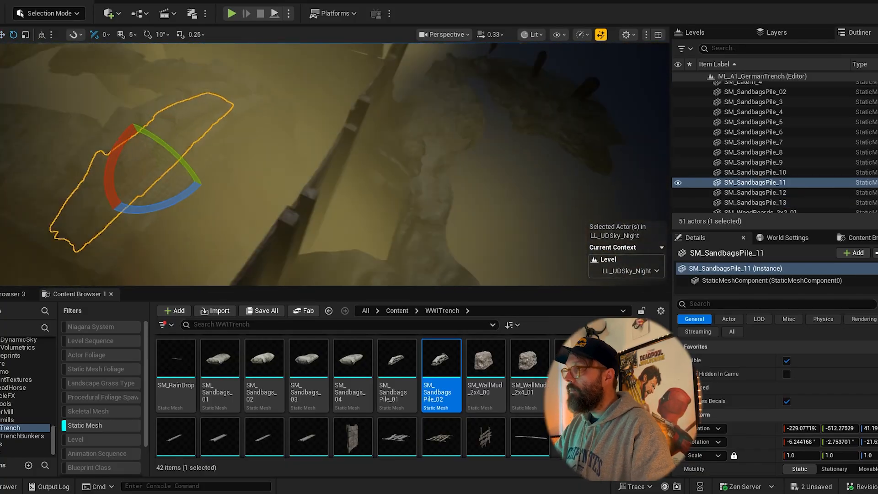
mouse_move(334, 164)
right_mouse_down()
mouse_move(293, 101)
mouse_move(334, 150)
right_mouse_up()
left_click_drag(305, 161, 326, 151)
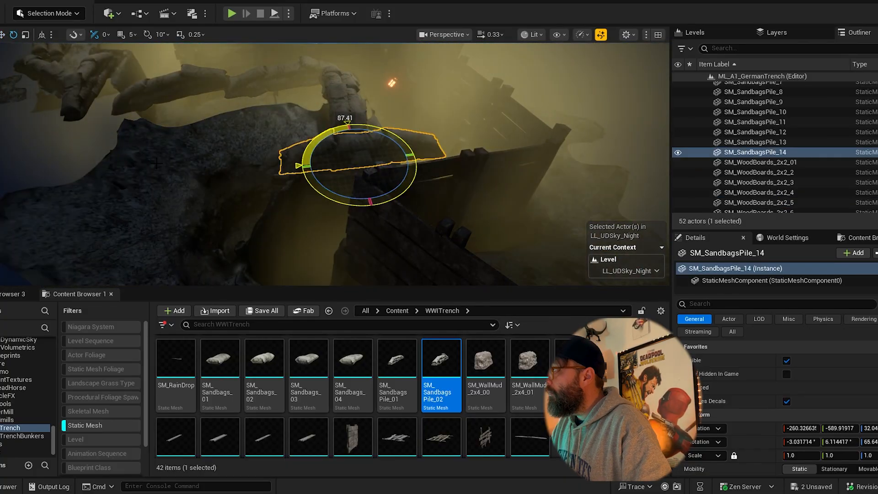
key("w")
right_click_drag(326, 150, 353, 148)
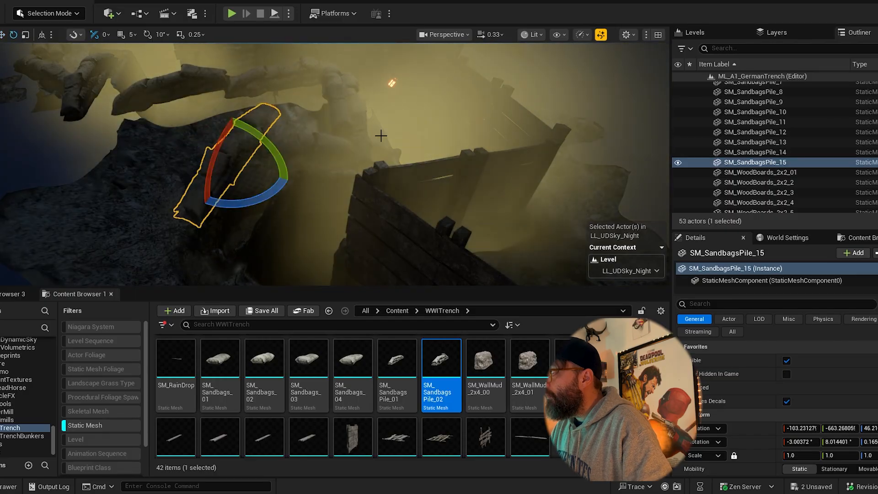
Continue the sandbag row around the bend with a duplicated pile at about X -155, Y -825, Z 47.
key("w")
right_click_drag(380, 135, 388, 194)
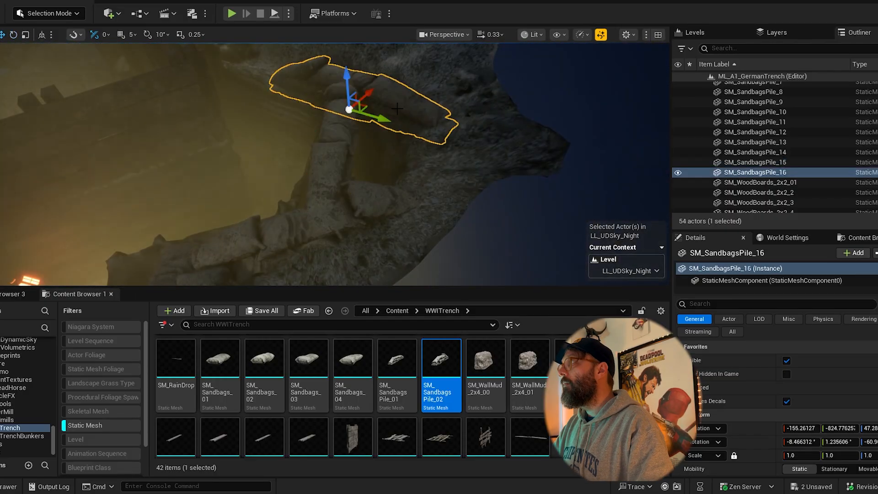
right_click_drag(368, 116, 366, 156)
key("Escape")
Select the row of wood board panels and duplicate it along the far trench section.
key("e")
left_click(78, 155)
left_click(99, 188, "ctrl")
left_click(119, 192, "ctrl")
right_click_drag(119, 192, 152, 171)
left_click(153, 170)
key("w")
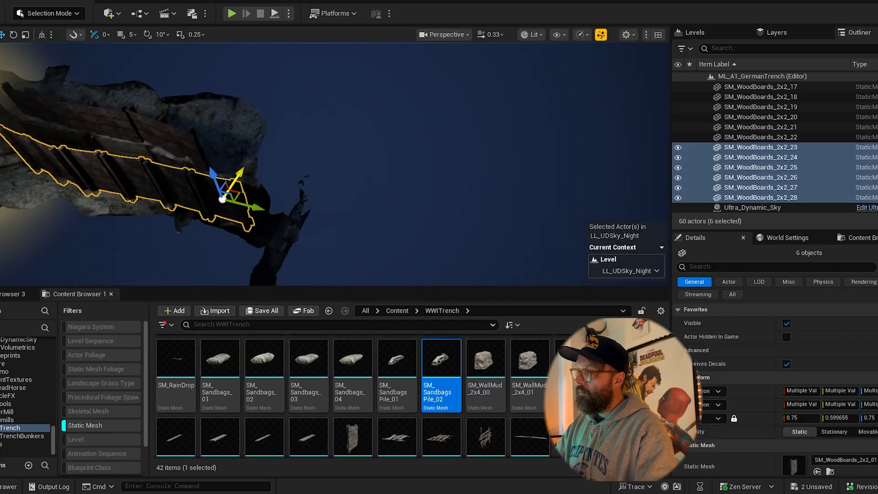
Duplicate a sandbag pile onto the far parapet at about X -307, Y -948, Z 72, and stack another copy above it.
key("alt+3")
right_click_drag(92, 132, 193, 130)
key("e")
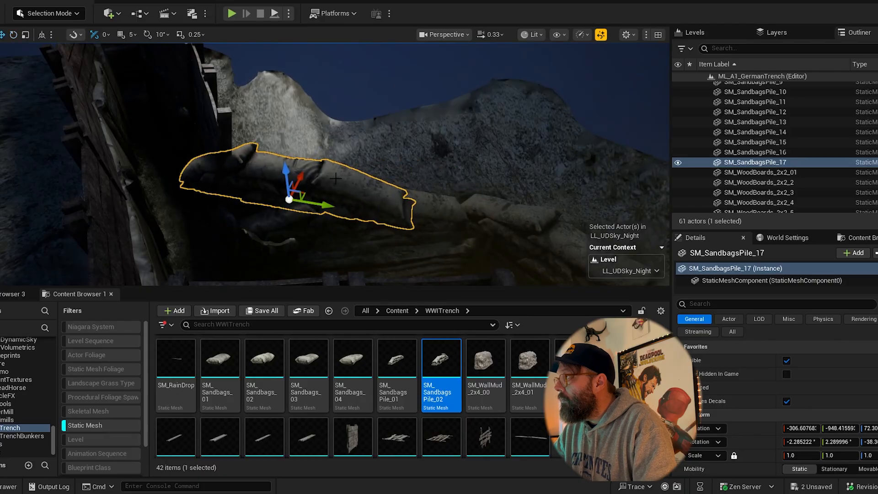
left_click_drag(304, 170, 320, 146, "alt")
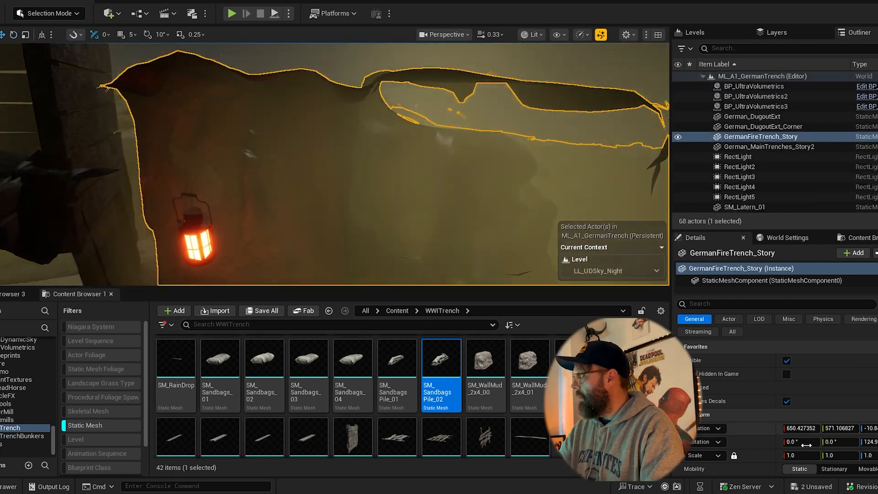
Locate the GermanFireTrench_Story actor's mesh asset in the German_FireTrench scans folder.
scroll(806, 445, "down", 3)
left_click(831, 411)
right_click_drag(317, 180, 77, 181)
Fit a rotated board panel at about X 272, Y 118, Z 11 beside the fire trench, and duplicate it above at about Z 71.
left_click_drag(305, 148, 304, 126)
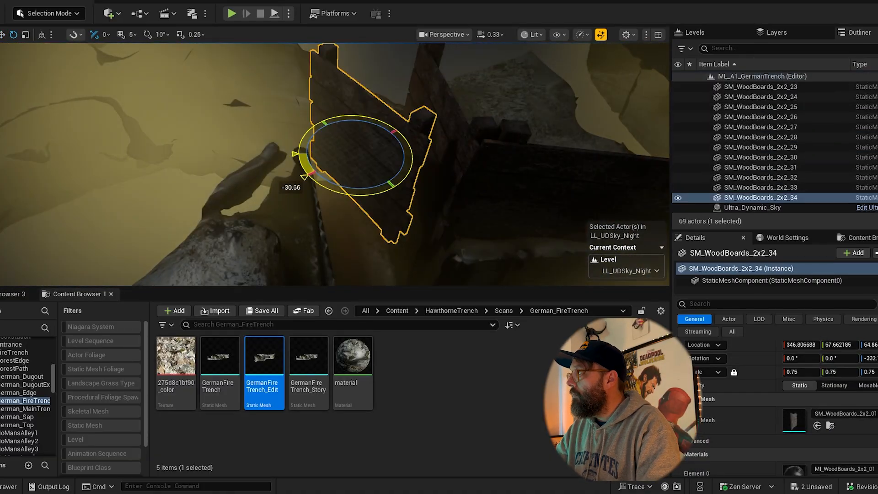
key("w")
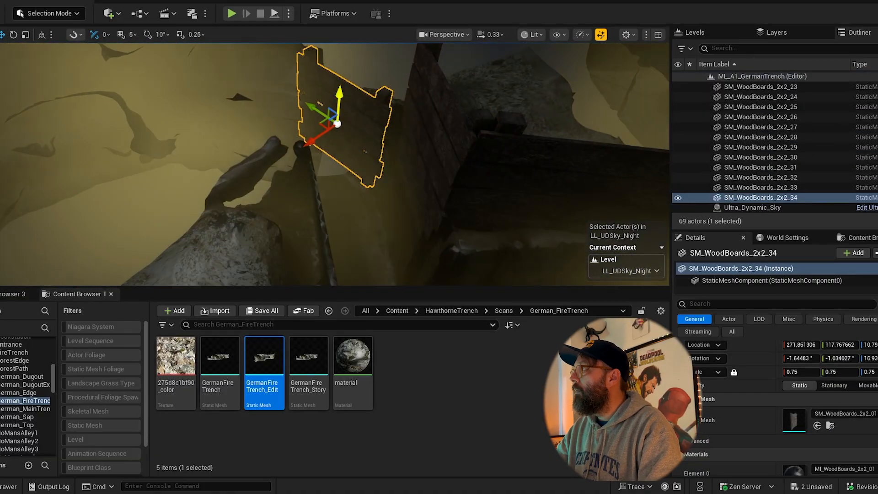
left_click_drag(339, 94, 339, 51, "alt")
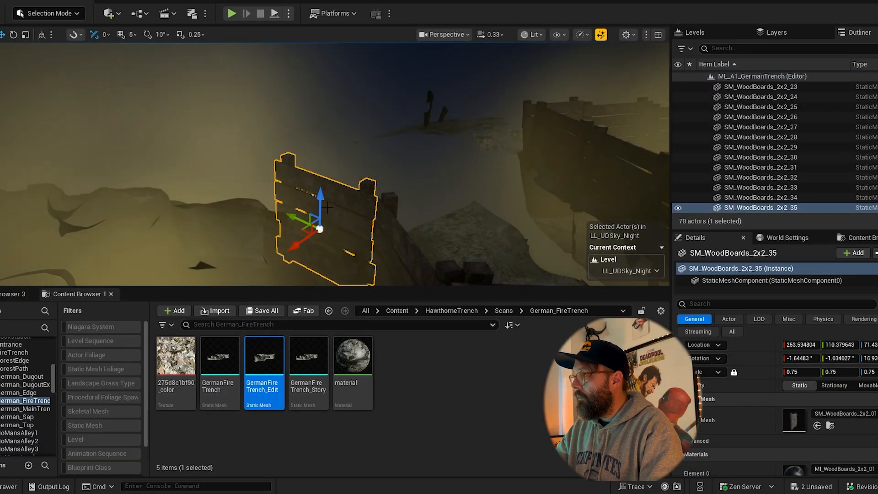
right_click_drag(320, 197, 320, 256)
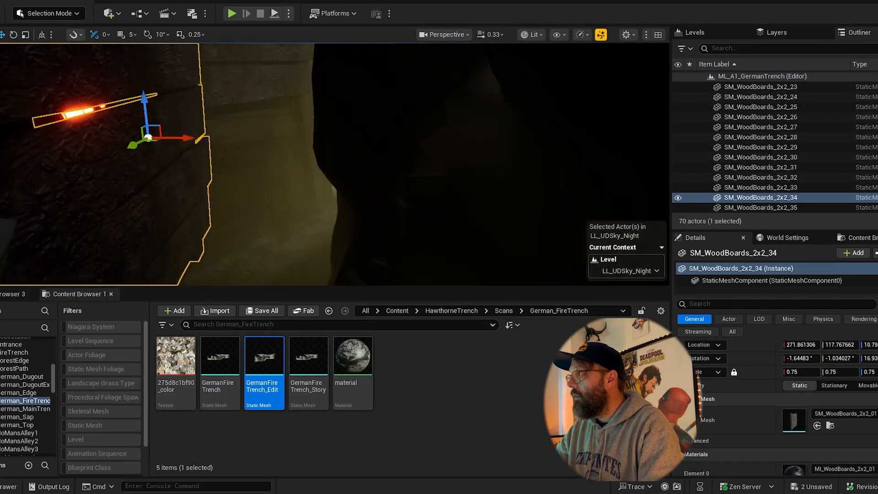
Place SM_FloorMud_4x4_02 from the WWITrench static meshes on the trench floor at about X 110, Y 117, Z -63.
left_click(247, 167)
scroll(23, 398, "down", 5)
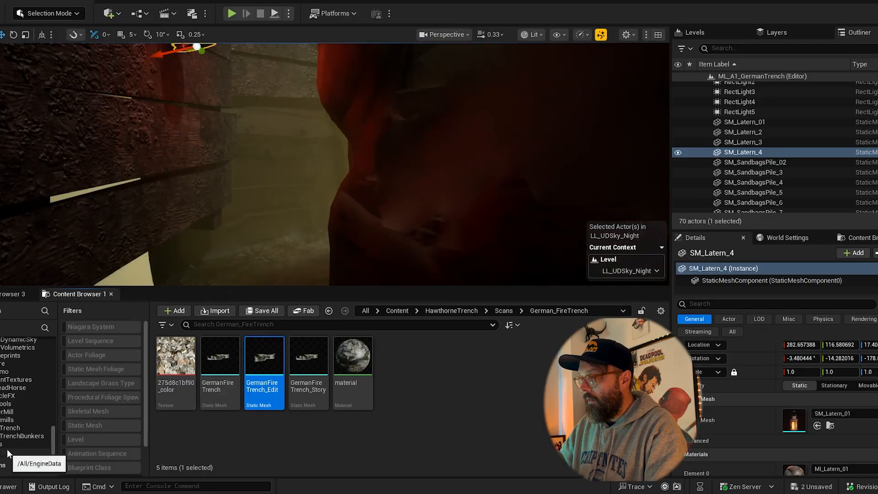
left_click(14, 428)
left_click(85, 425)
left_click_drag(529, 366, 194, 251)
left_click_drag(74, 127, 73, 118)
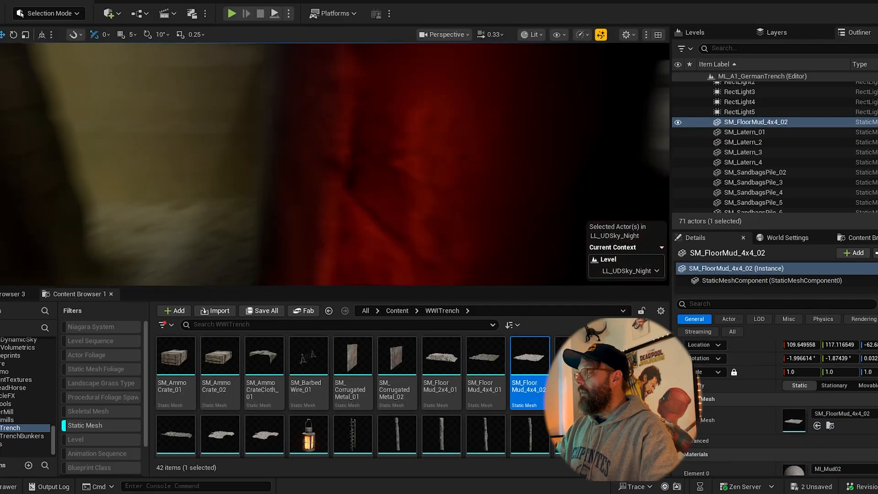
Travel through the dressed trench and view it from above to examine the panels, sandbags, floor and overall layout.
right_click_drag(29, 127, 14, 176)
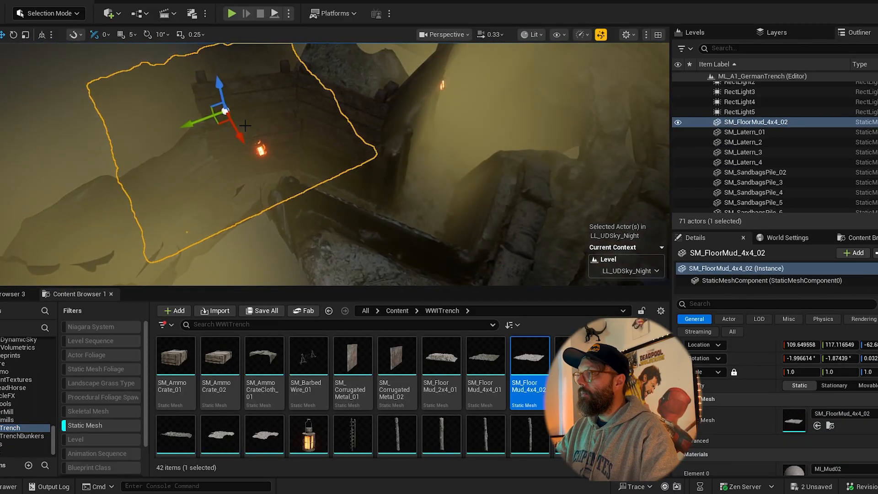
left_click(116, 55)
right_click_drag(116, 55, 151, 92)
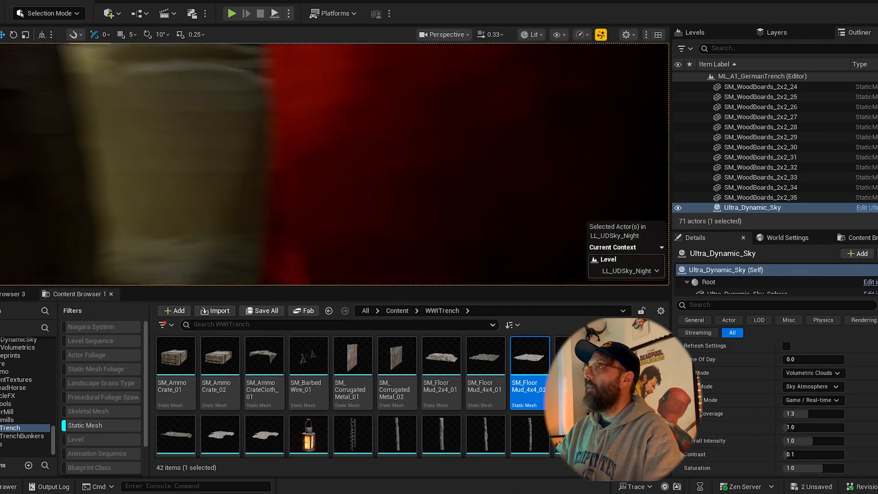
right_click_drag(224, 111, 225, 110)
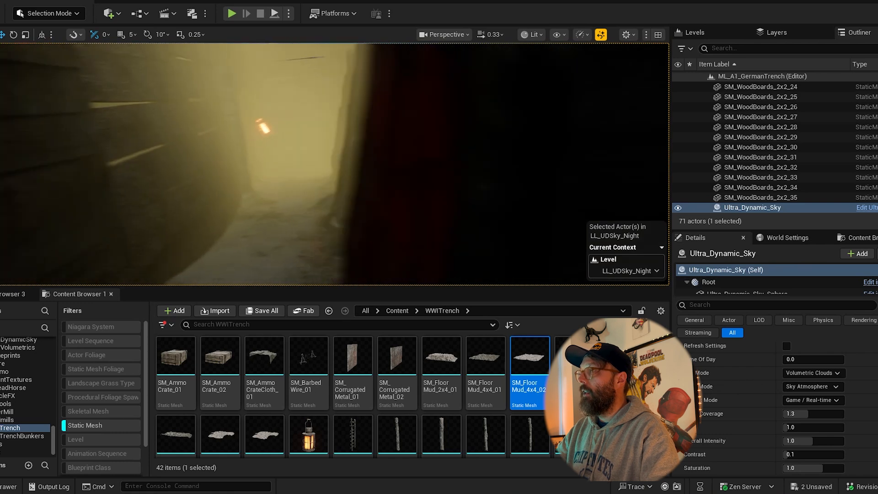
right_click_drag(224, 111, 225, 111)
right_click_drag(330, 88, 330, 88)
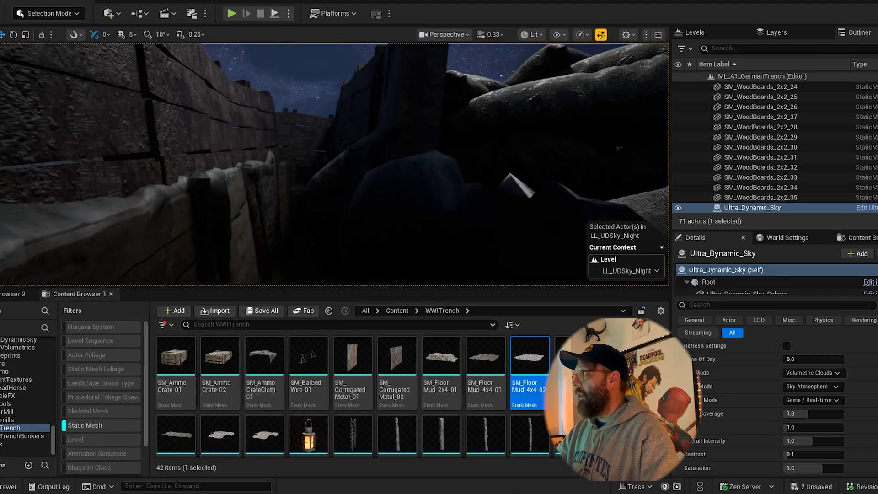
left_click(619, 148)
right_click_drag(442, 178, 442, 178)
right_click_drag(429, 226, 429, 226)
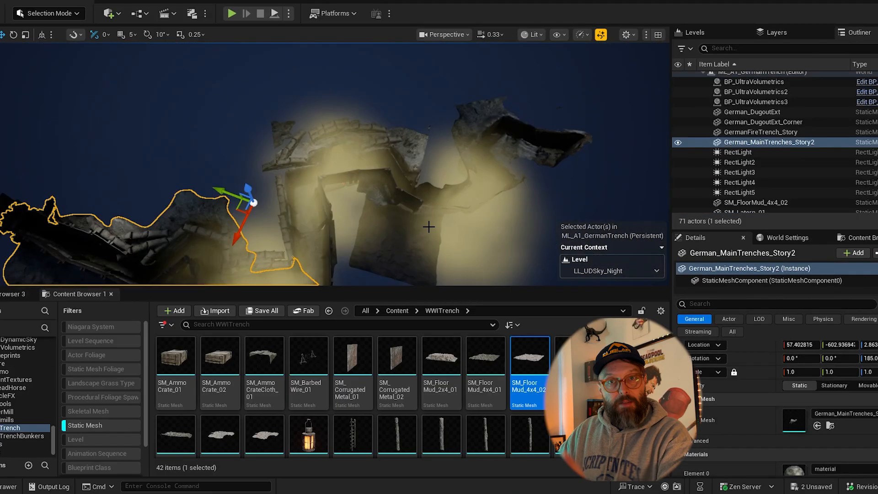